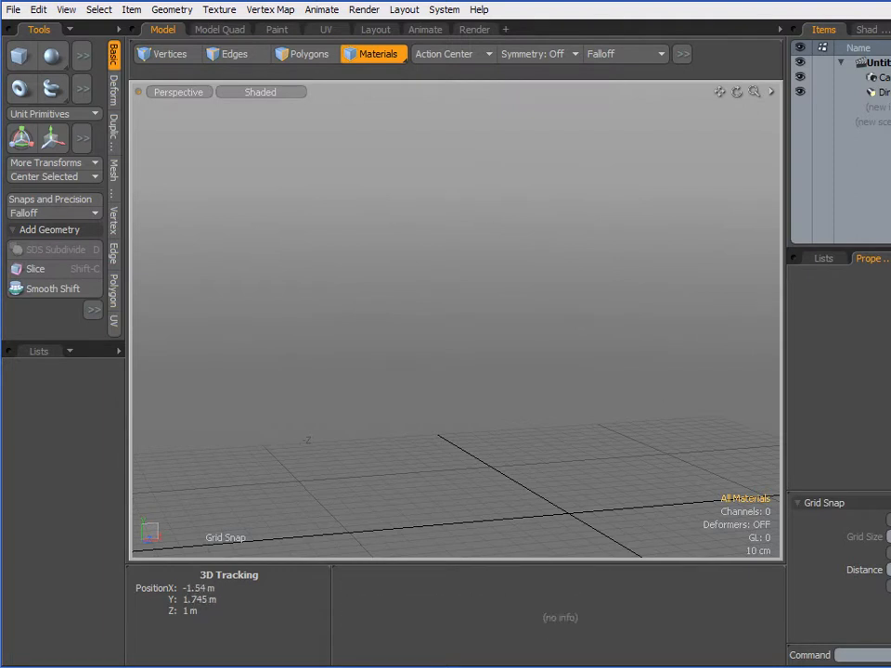
# - Add a new mesh item to the scene and draw an evenly proportioned cube in it with the Cube primitive
pyautogui.click(20, 57)
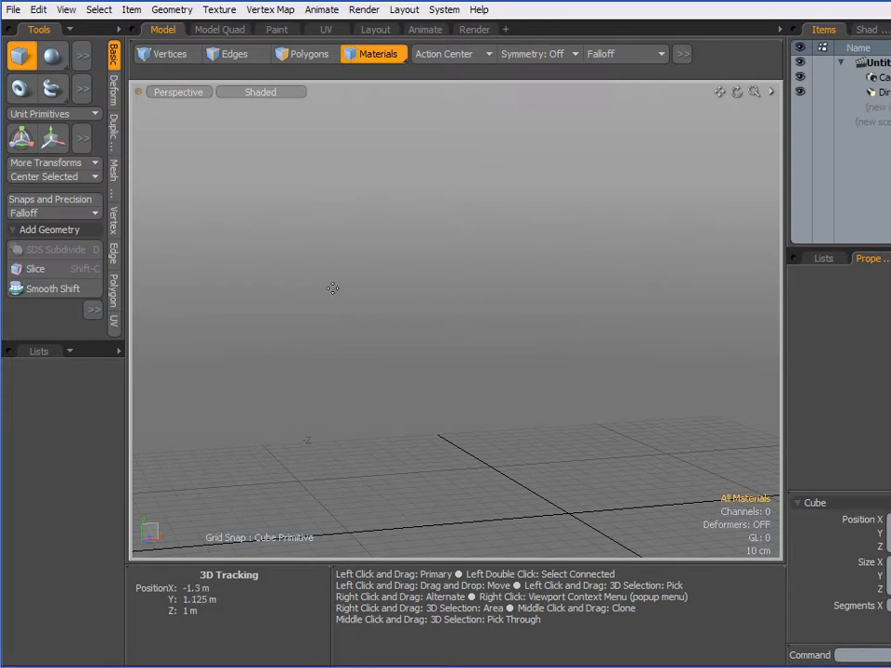
pyautogui.keyDown('ctrl'); pyautogui.click(409, 311); pyautogui.keyUp('ctrl')
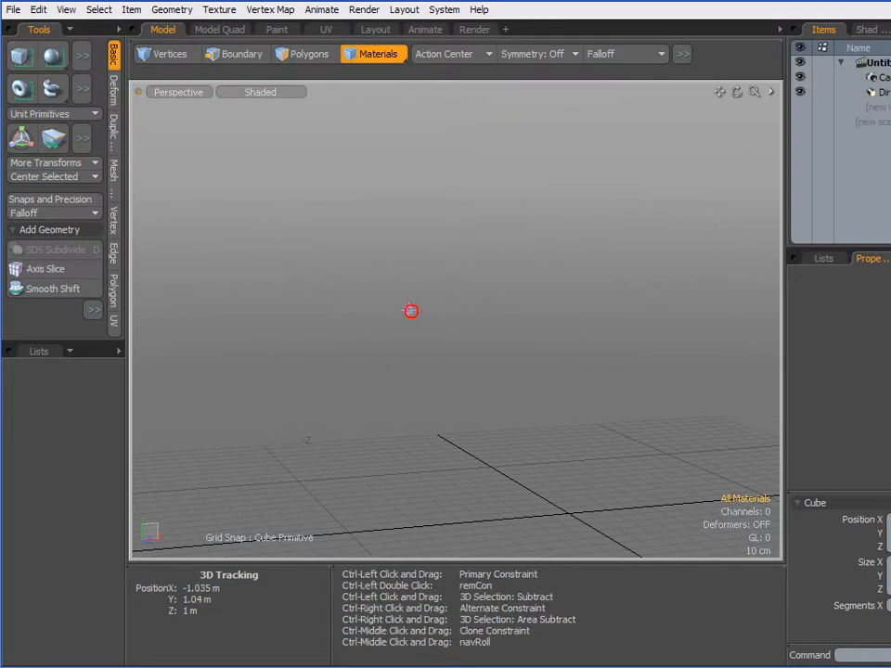
pyautogui.click(880, 126)
pyautogui.click(855, 105)
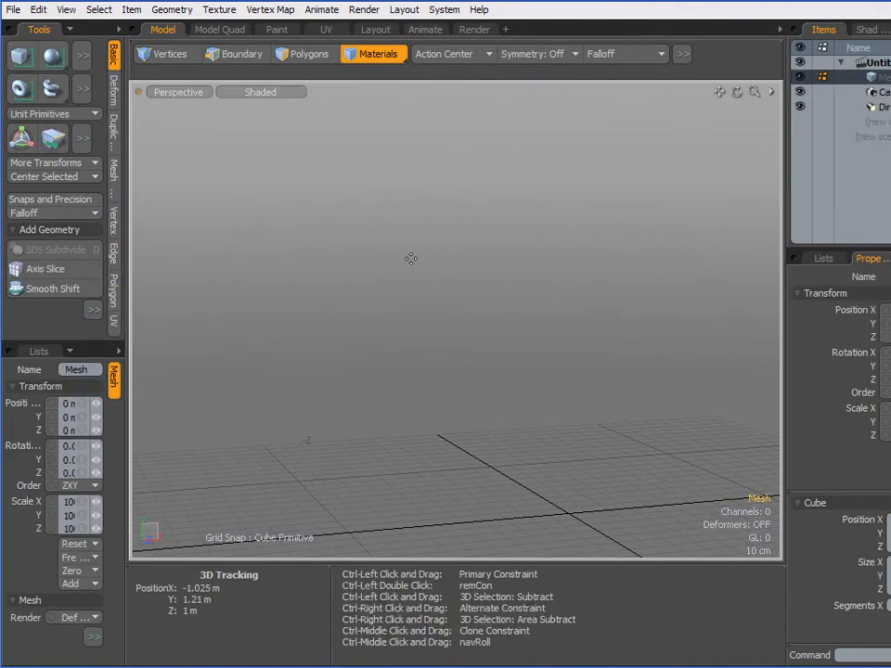
pyautogui.keyDown('ctrl'); pyautogui.moveTo(407, 263); pyautogui.dragTo(495, 309); pyautogui.keyUp('ctrl')
pyautogui.press('space')
pyautogui.scroll(-4, 495, 308)
pyautogui.keyDown('alt'); pyautogui.moveTo(556, 334); pyautogui.dragTo(537, 284, button='right'); pyautogui.keyUp('alt')
pyautogui.keyDown('alt'); pyautogui.moveTo(537, 284); pyautogui.dragTo(523, 326); pyautogui.keyUp('alt')
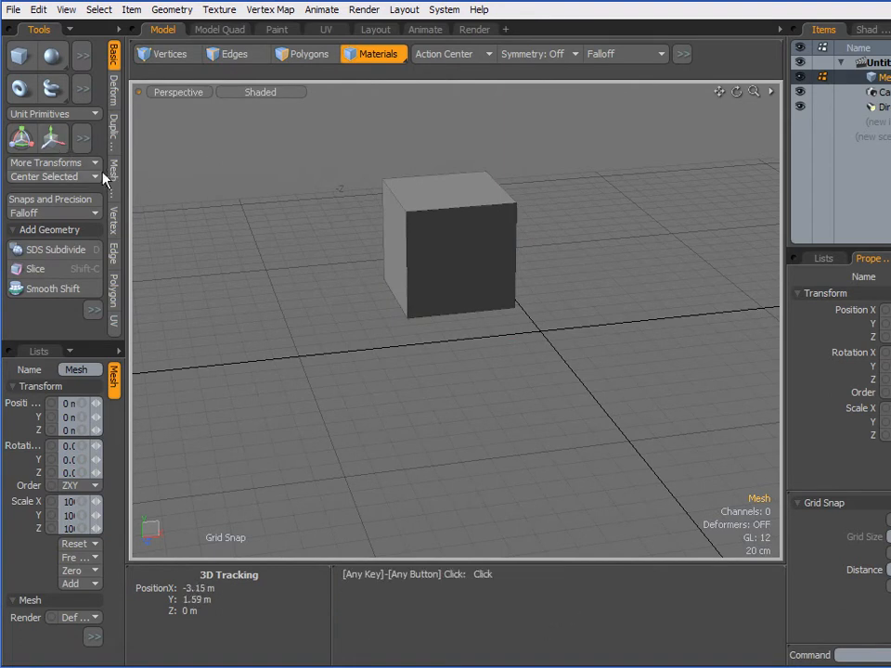
# - Center the cube on all axes at the world origin
pyautogui.click(72, 178)
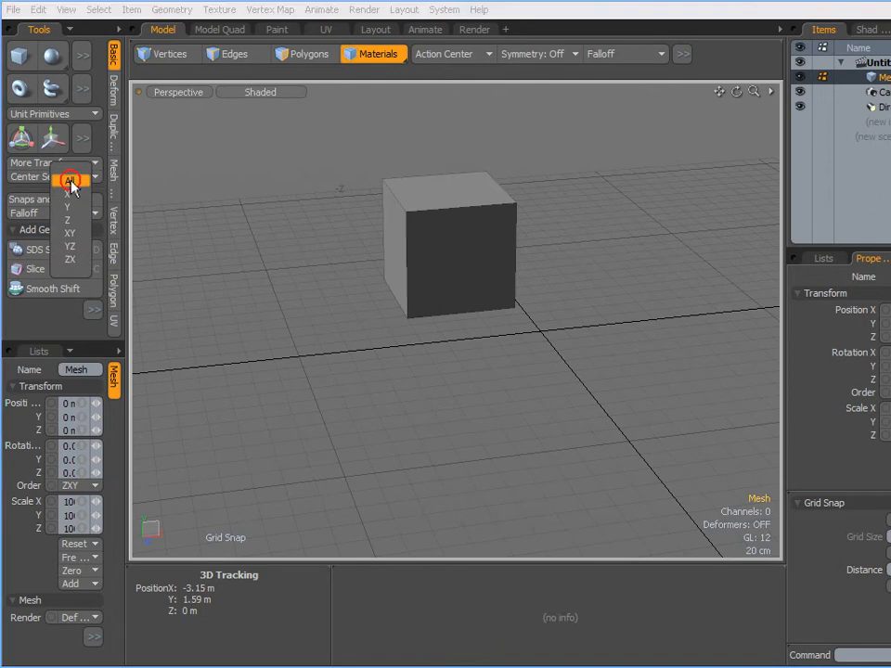
pyautogui.click(70, 177)
pyautogui.press('space')
pyautogui.keyDown('alt'); pyautogui.moveTo(572, 423); pyautogui.dragTo(590, 377); pyautogui.keyUp('alt')
pyautogui.scroll(5, 571, 358)
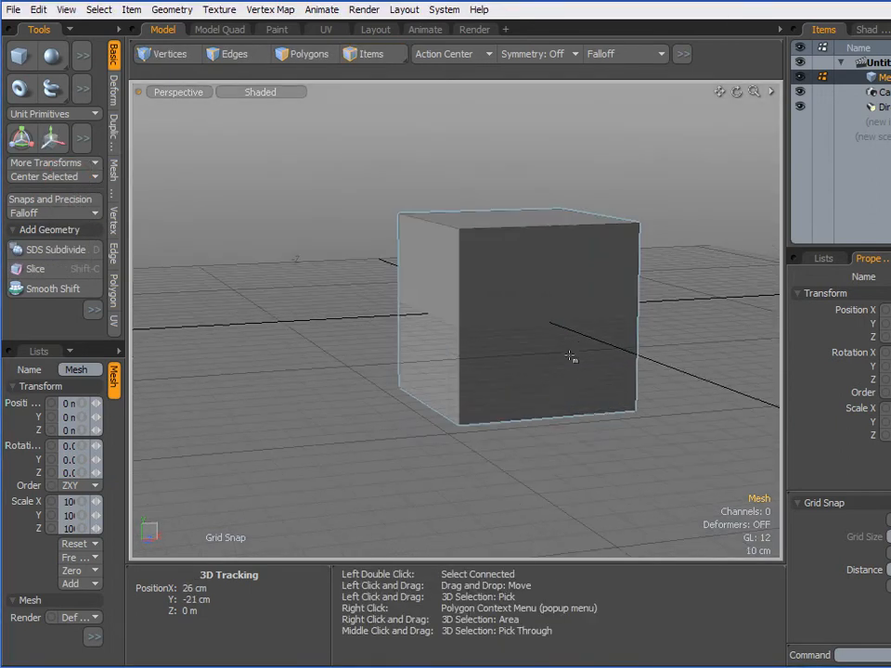
pyautogui.keyDown('alt'); pyautogui.moveTo(504, 339); pyautogui.dragTo(465, 348); pyautogui.keyUp('alt')
pyautogui.scroll(-3, 483, 372)
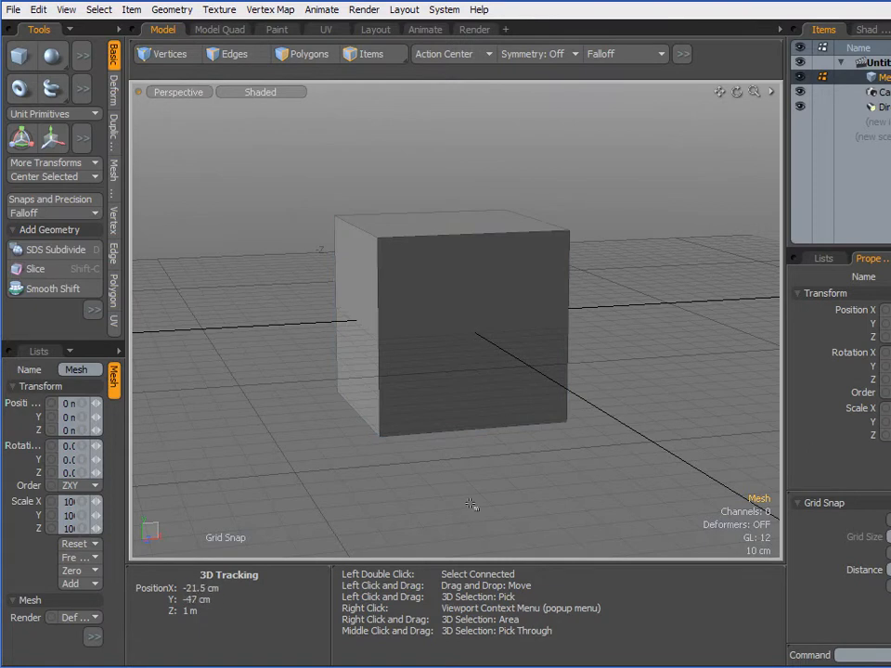
# - Move the cube item's center to the bottom of its bounding box
pyautogui.click(374, 53)
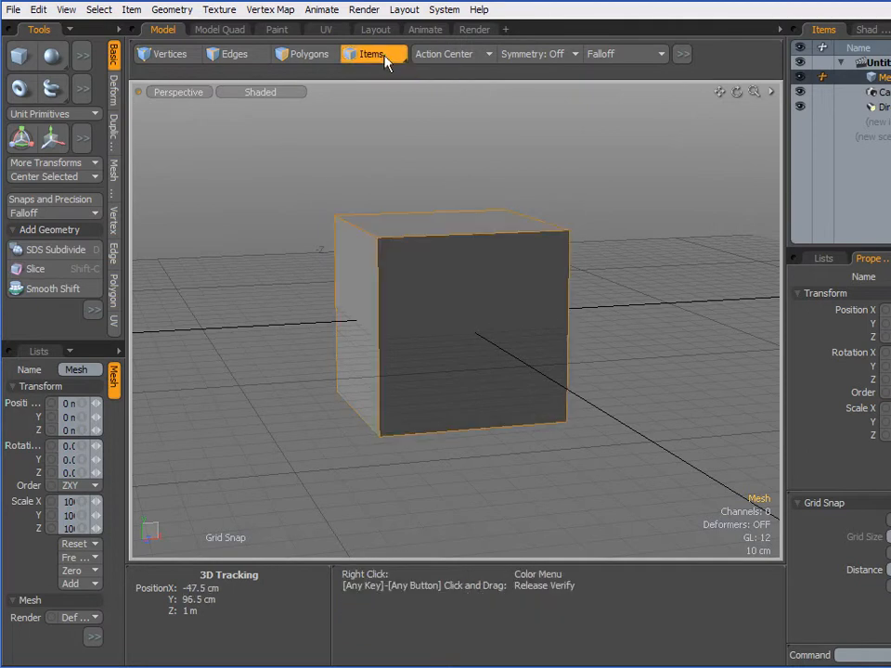
pyautogui.click(39, 13)
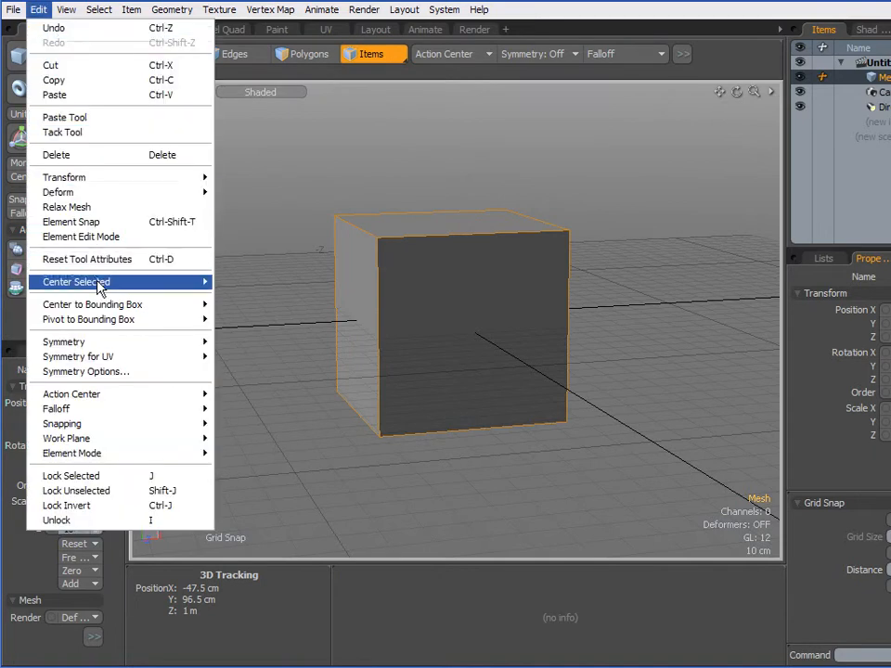
pyautogui.moveTo(102, 312)
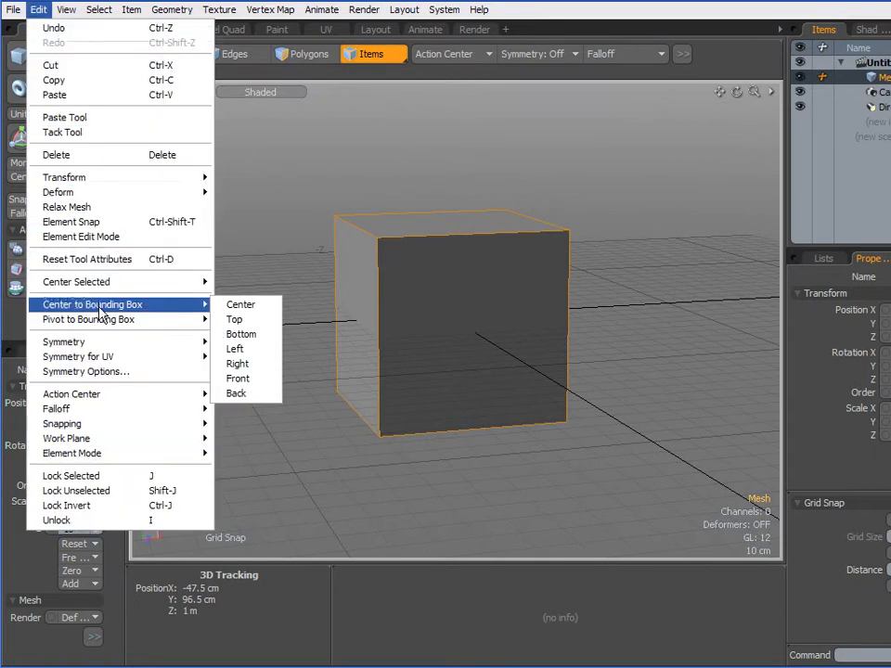
pyautogui.click(243, 334)
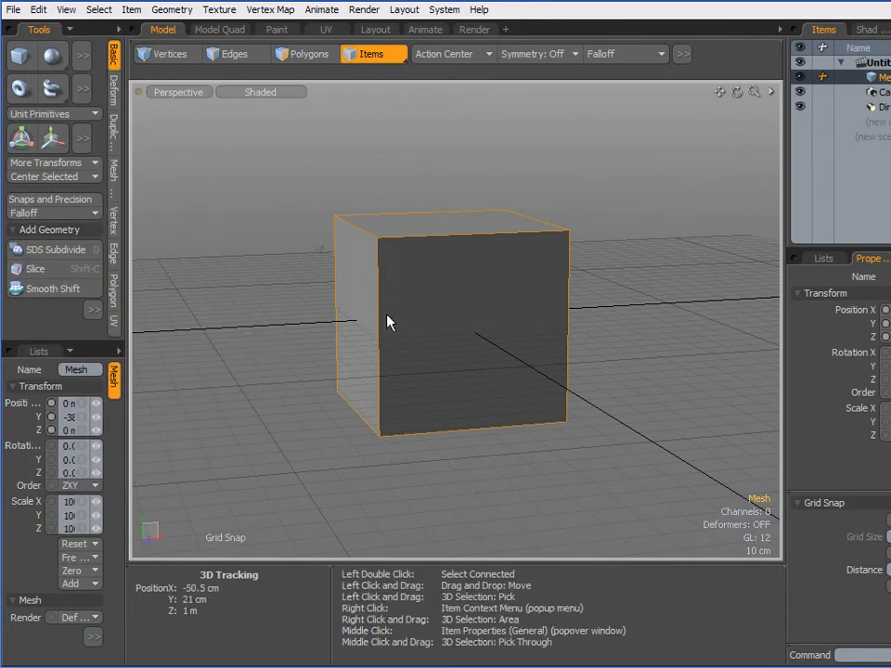
# - Reset all transforms of the cube's mesh item
pyautogui.moveTo(890, 332)
pyautogui.mouseDown()
pyautogui.moveTo(881, 332)
pyautogui.moveTo(890, 332)
pyautogui.mouseUp()
pyautogui.click(776, 452)
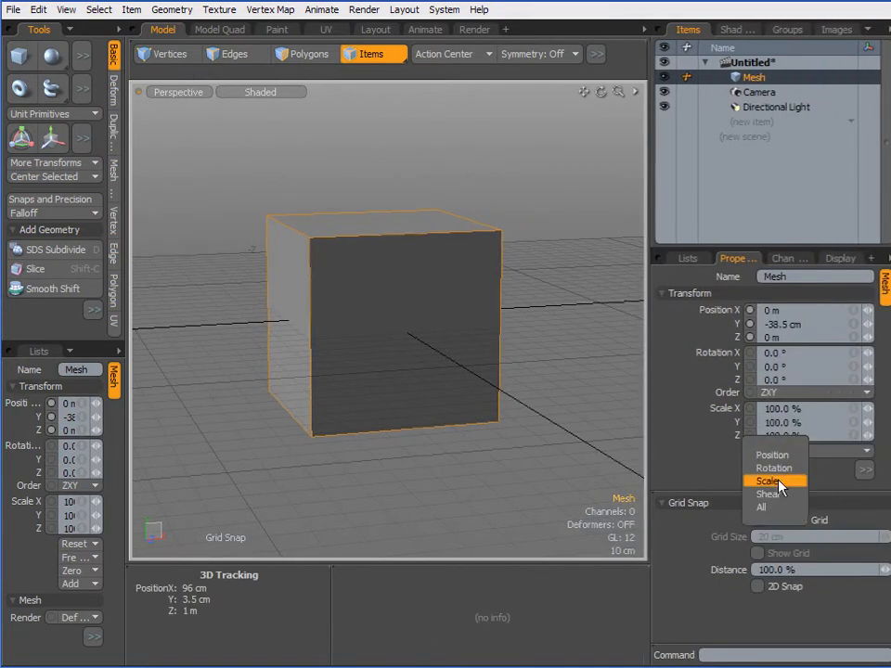
pyautogui.click(781, 506)
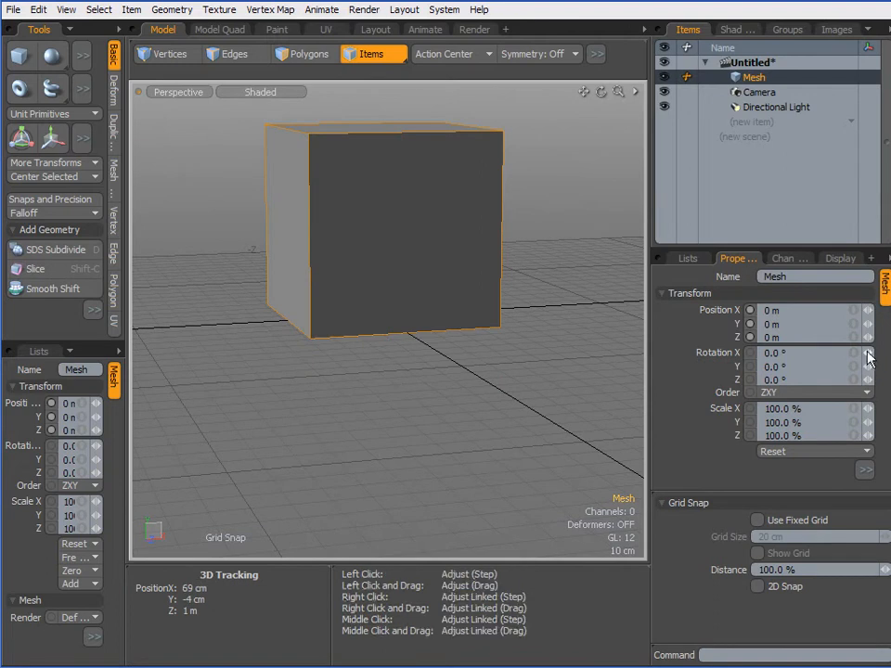
pyautogui.moveTo(888, 332); pyautogui.dragTo(890, 333)
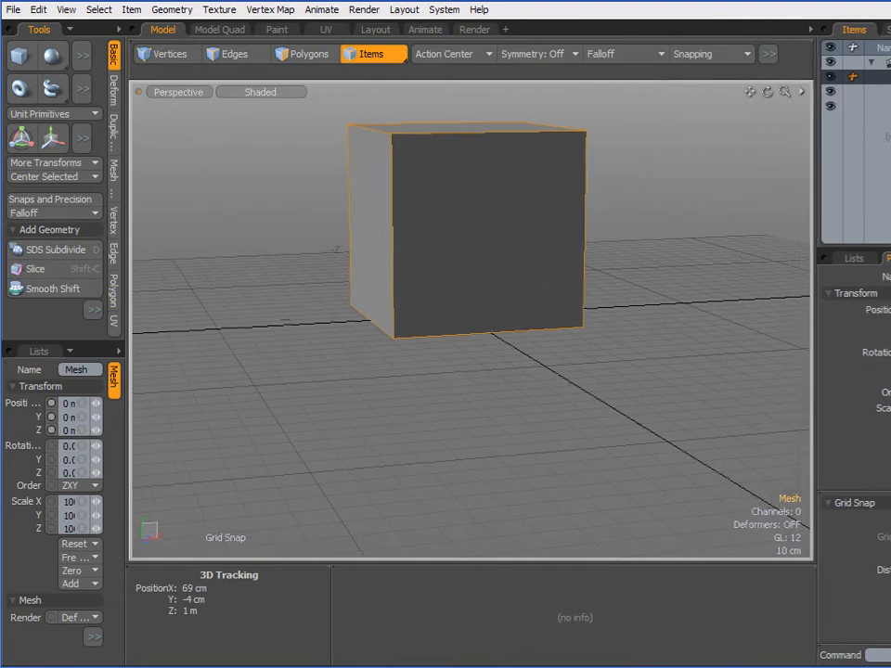
# - Bevel the cube's front polygon with an inset of about 25 cm and no shift
pyautogui.click(607, 393)
pyautogui.click(291, 63)
pyautogui.keyDown('alt'); pyautogui.moveTo(281, 322); pyautogui.dragTo(342, 451); pyautogui.keyUp('alt')
pyautogui.click(436, 337)
pyautogui.scroll(3, 441, 330)
pyautogui.click(456, 295)
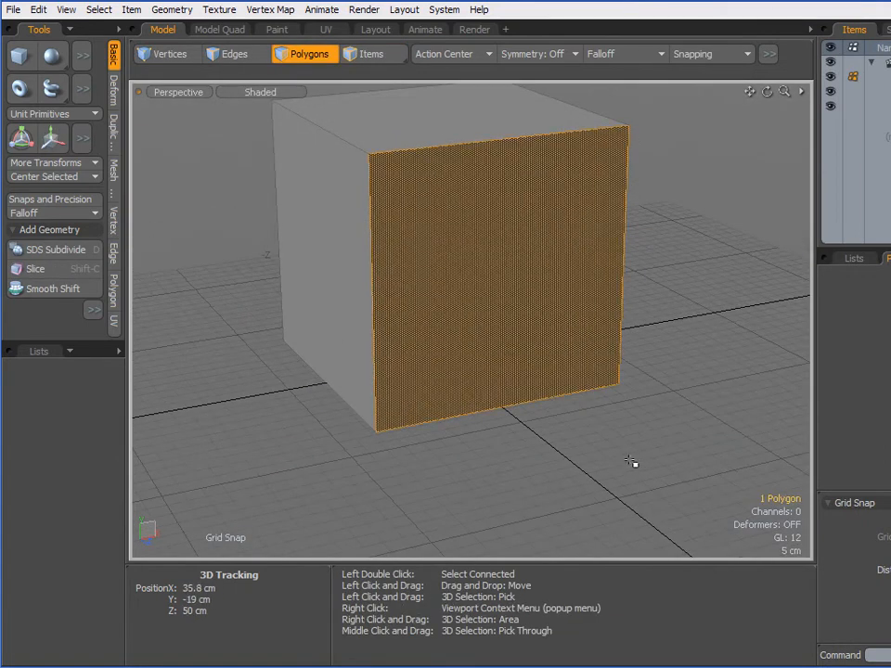
pyautogui.keyDown('alt'); pyautogui.moveTo(628, 457); pyautogui.dragTo(590, 493); pyautogui.keyUp('alt')
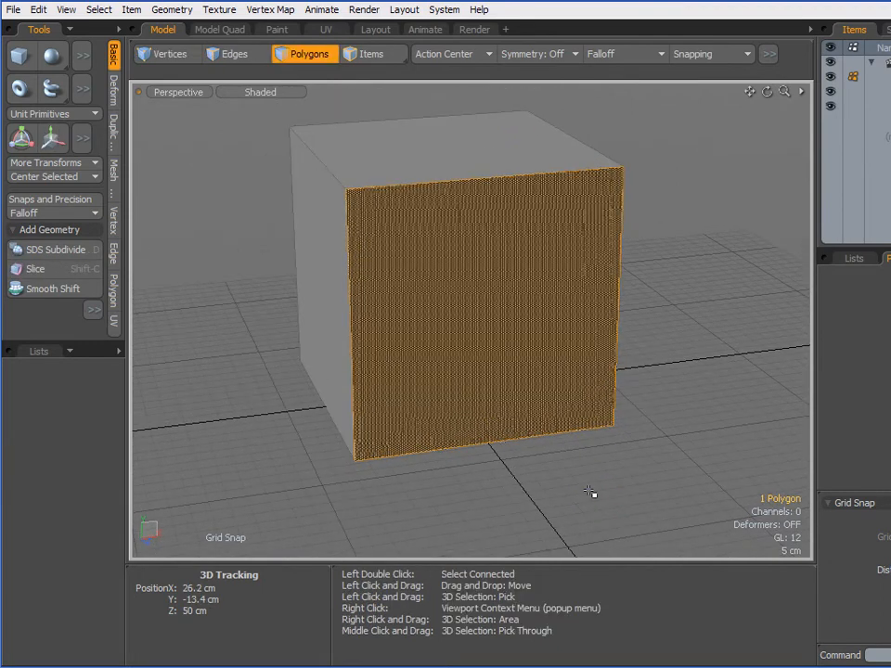
pyautogui.press('w')
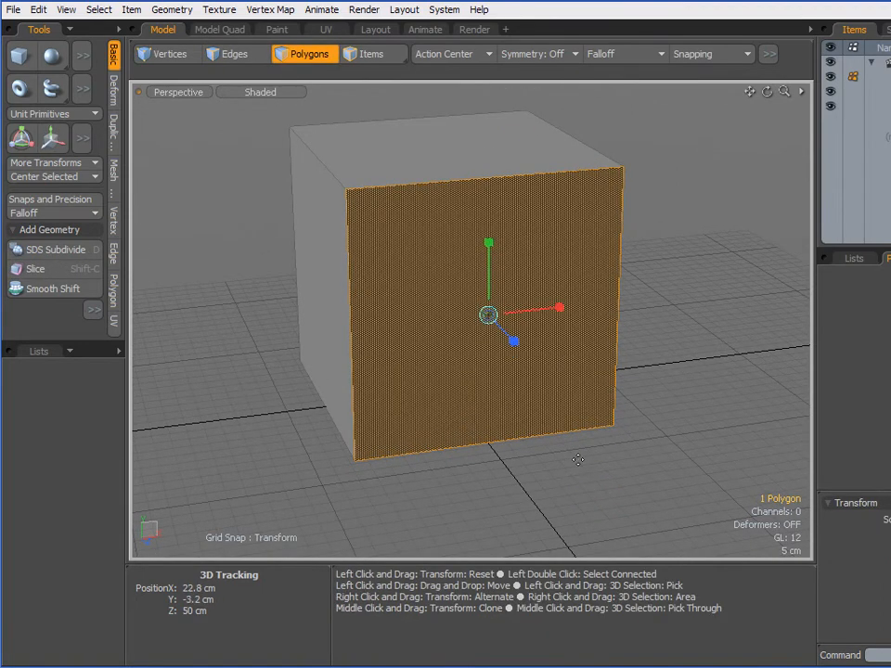
pyautogui.press('b')
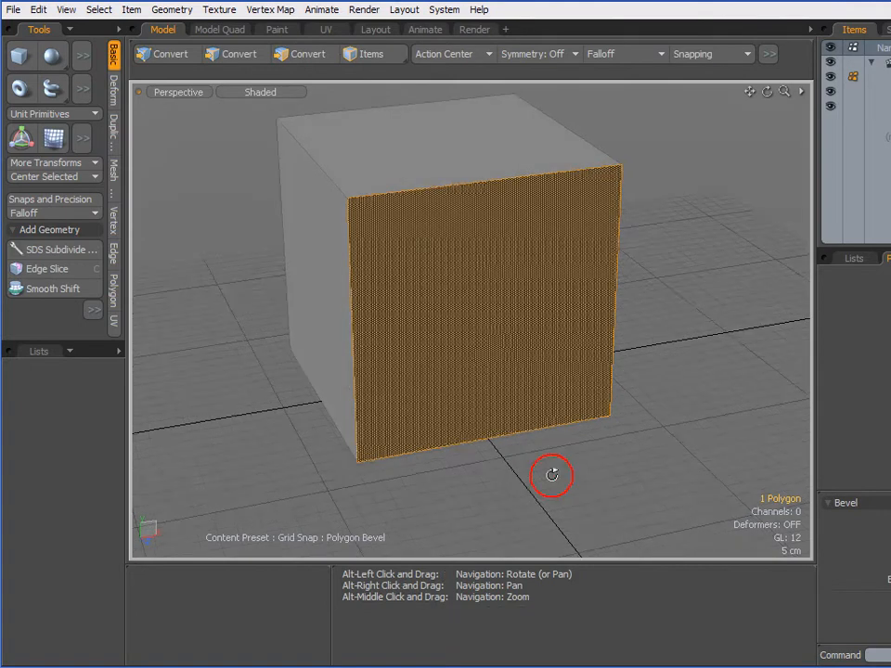
pyautogui.keyDown('alt'); pyautogui.moveTo(552, 474); pyautogui.dragTo(579, 463); pyautogui.keyUp('alt')
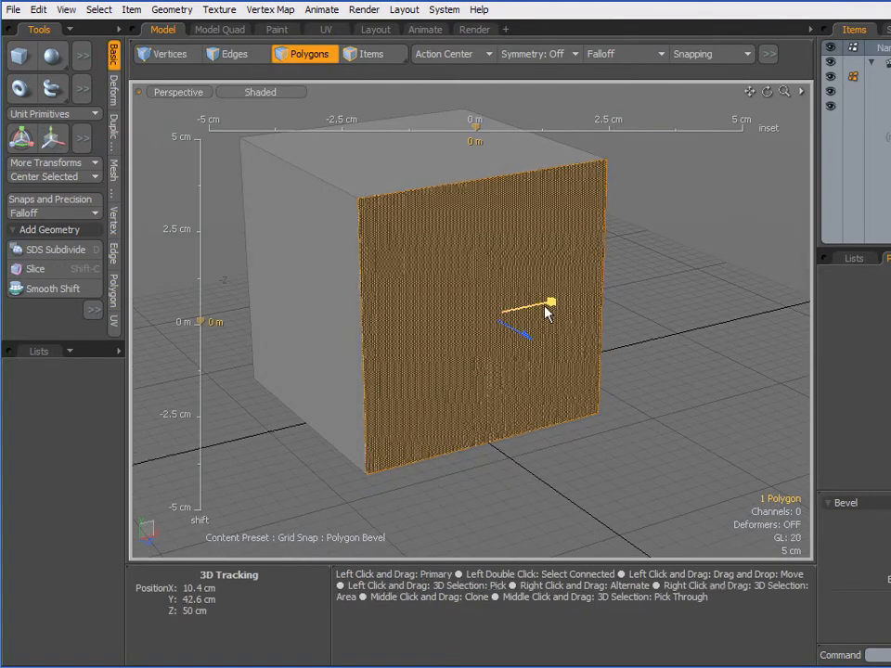
pyautogui.moveTo(548, 306); pyautogui.dragTo(541, 306)
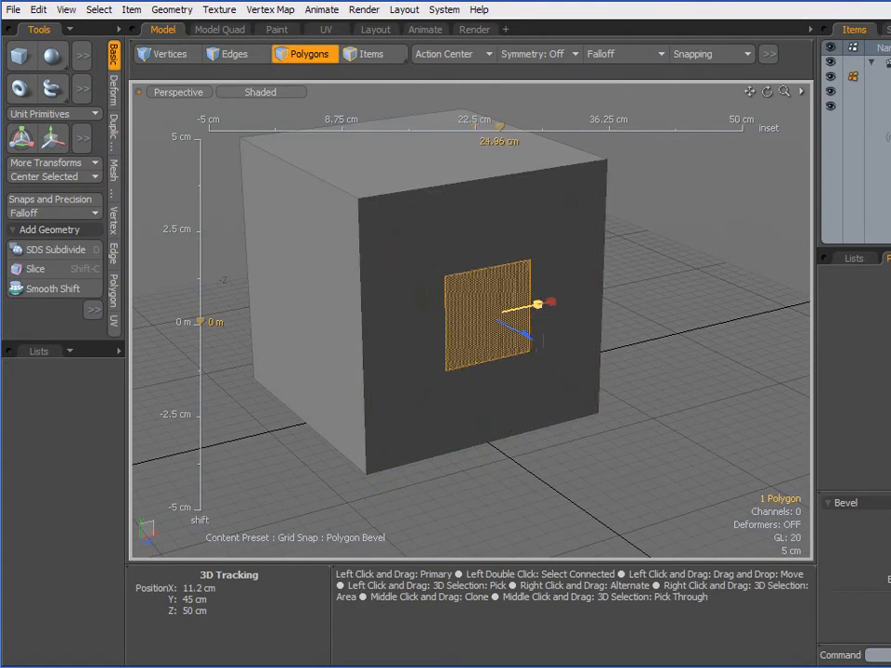
# - Stretch the inset polygon vertically into a tall door shape and move it down close to the cube's bottom edge
pyautogui.keyDown('alt'); pyautogui.moveTo(428, 418); pyautogui.dragTo(531, 356); pyautogui.keyUp('alt')
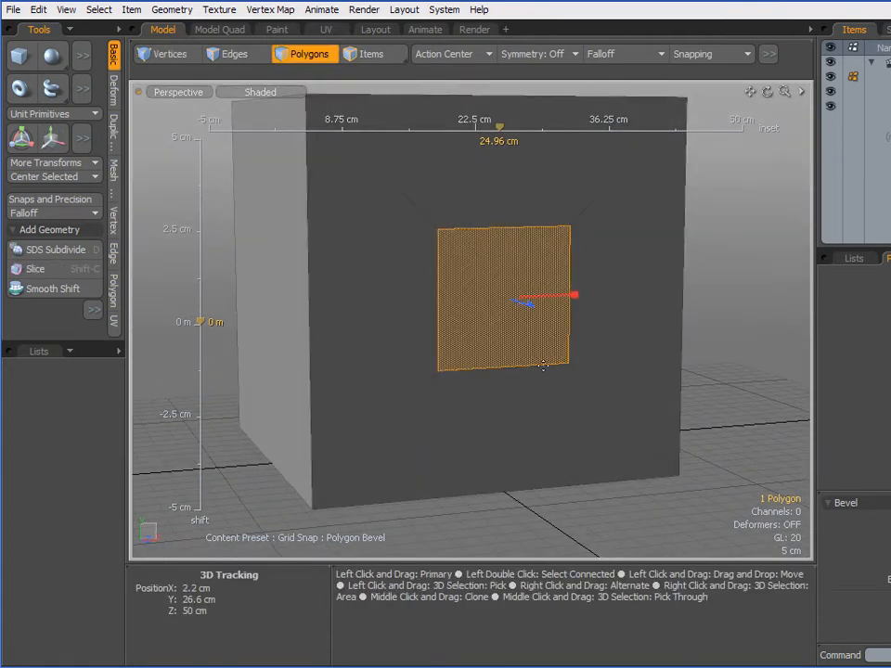
pyautogui.press('y')
pyautogui.moveTo(507, 221); pyautogui.dragTo(505, 158)
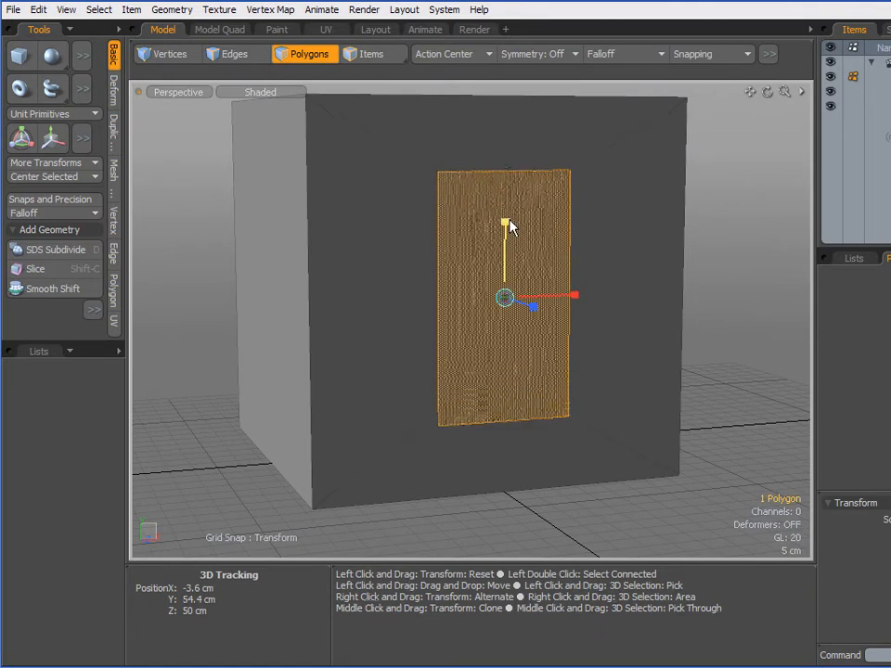
pyautogui.press('w')
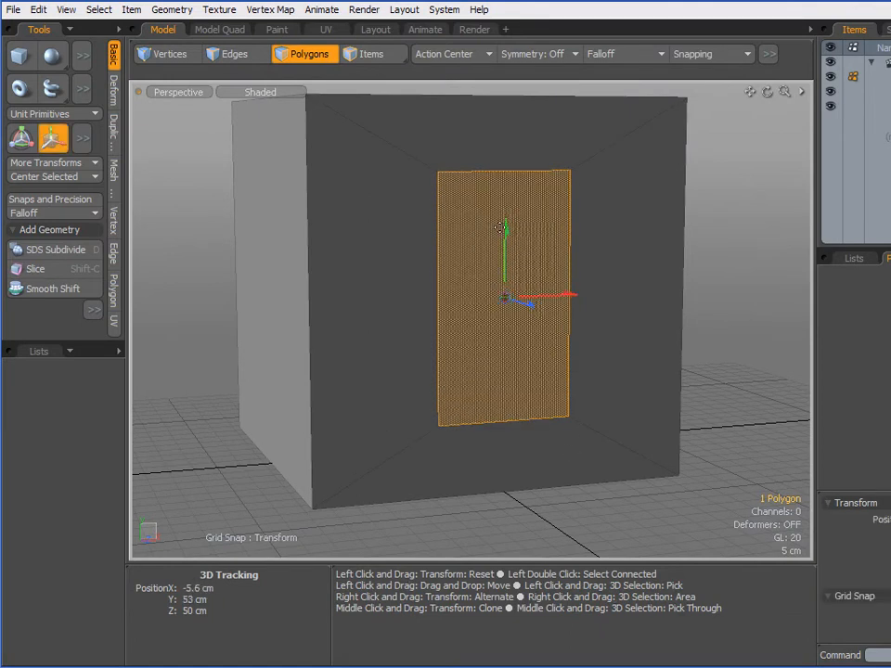
pyautogui.moveTo(506, 243); pyautogui.dragTo(506, 306)
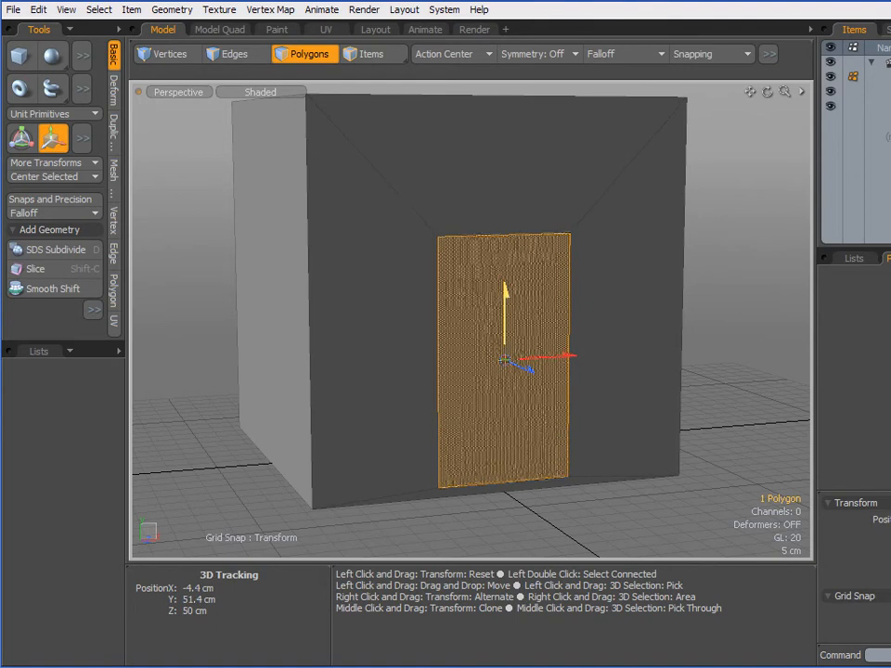
pyautogui.press('space')
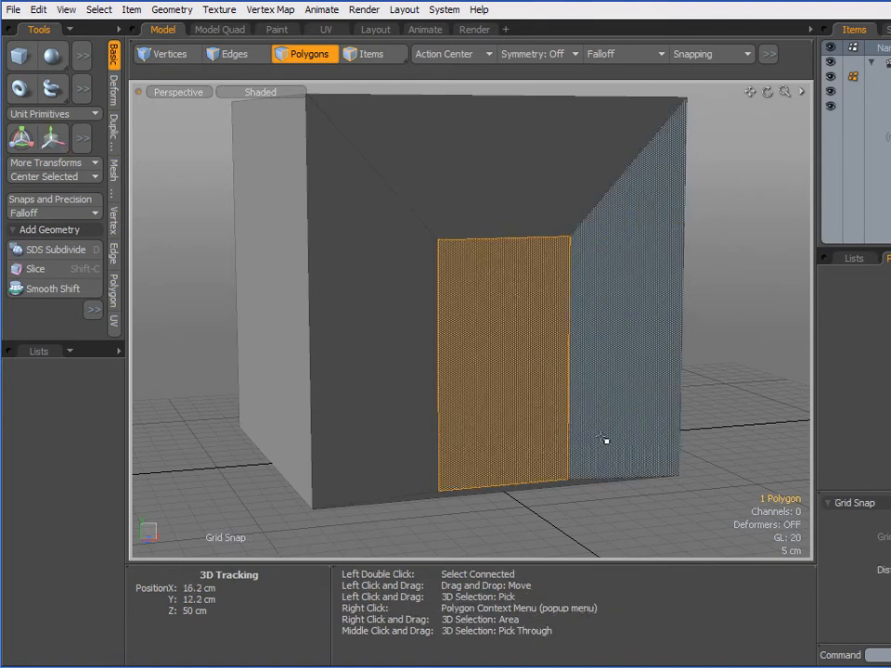
# - Toggle Snap Enable and move the door shape's two lower vertices down onto the cube's bottom edge
pyautogui.press('space')
pyautogui.keyDown('alt'); pyautogui.moveTo(649, 501); pyautogui.dragTo(547, 481); pyautogui.keyUp('alt')
pyautogui.moveTo(543, 397)
pyautogui.mouseDown(button='right')
pyautogui.moveTo(399, 445)
pyautogui.moveTo(520, 478)
pyautogui.mouseUp(button='right')
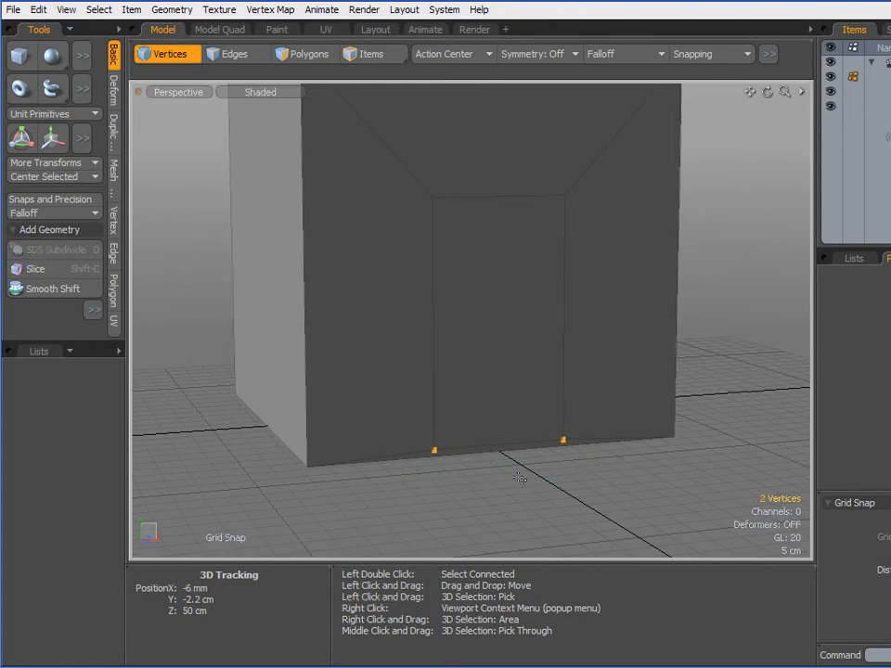
pyautogui.scroll(5, 519, 478)
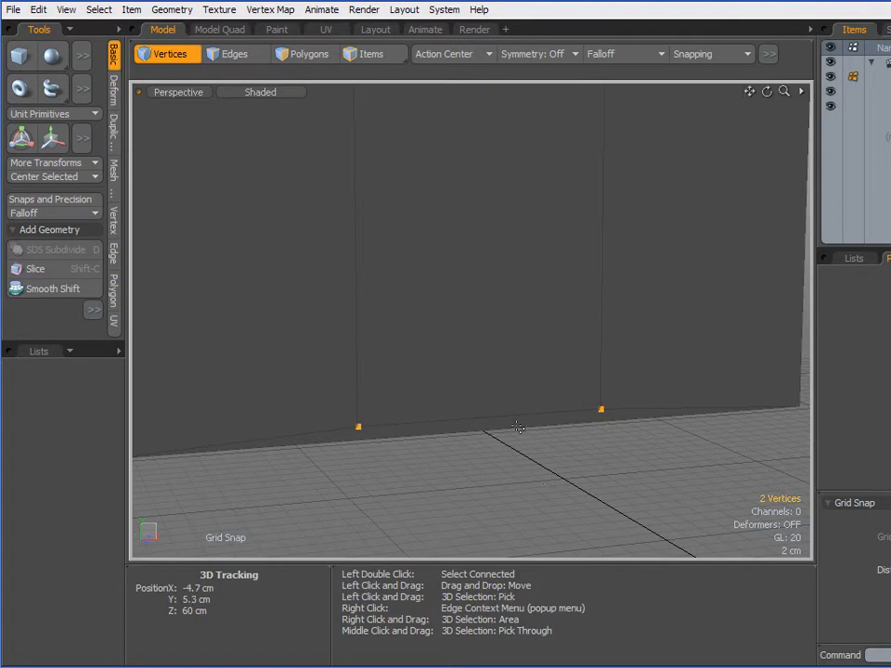
pyautogui.keyDown('alt'); pyautogui.moveTo(500, 483); pyautogui.dragTo(515, 495); pyautogui.keyUp('alt')
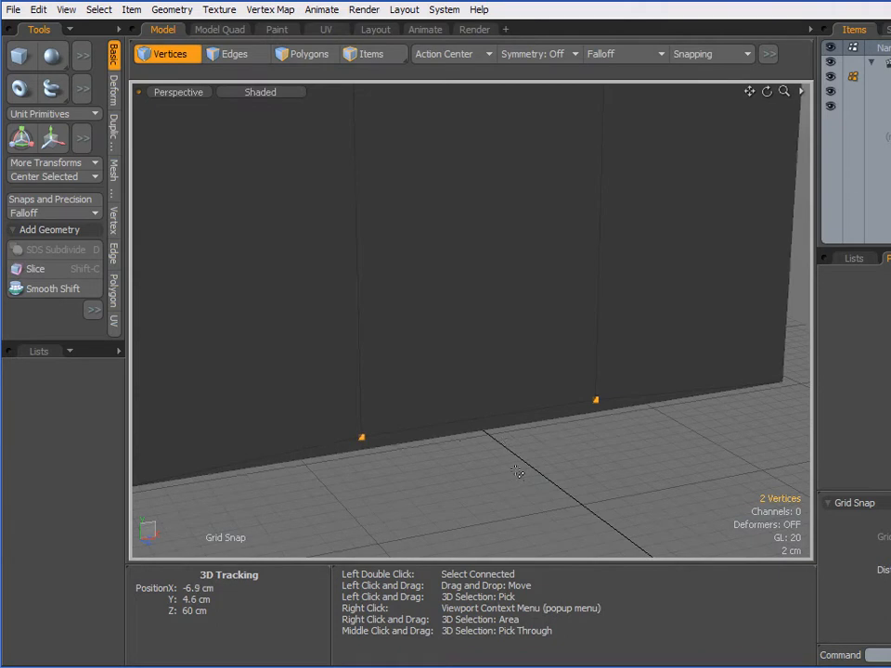
pyautogui.keyDown('alt'); pyautogui.moveTo(512, 490); pyautogui.dragTo(497, 463); pyautogui.keyUp('alt')
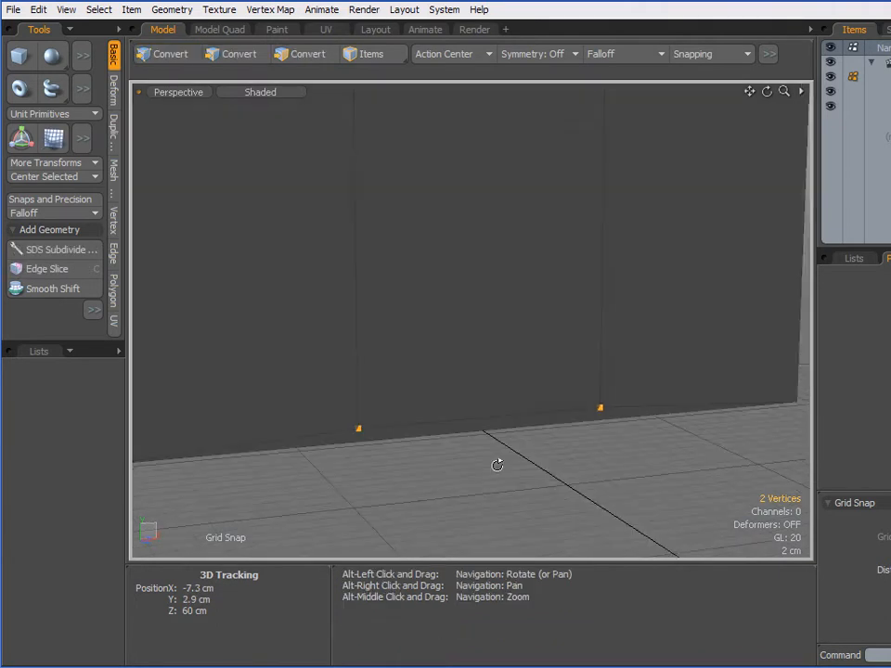
pyautogui.click(690, 54)
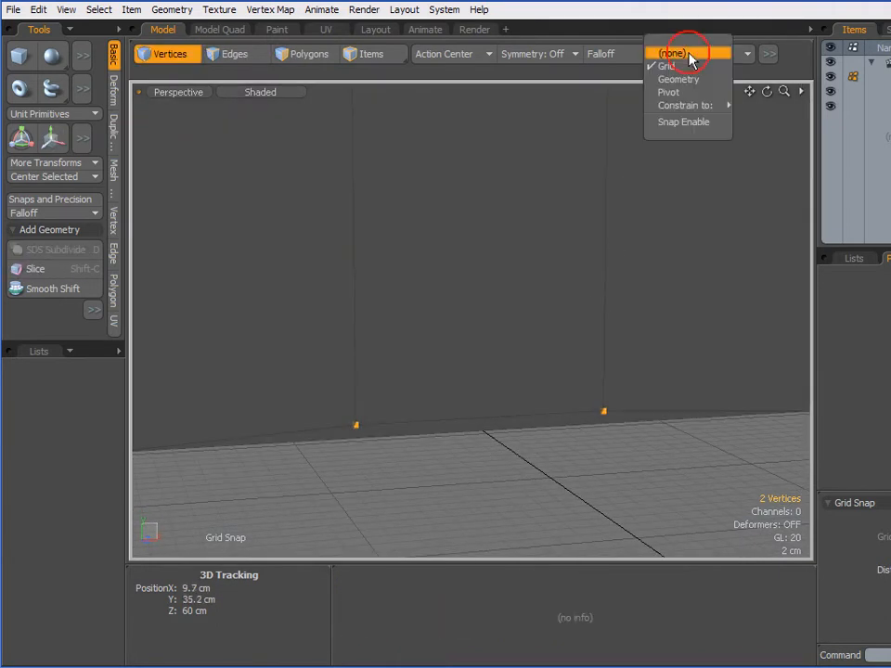
pyautogui.click(674, 122)
pyautogui.press('y')
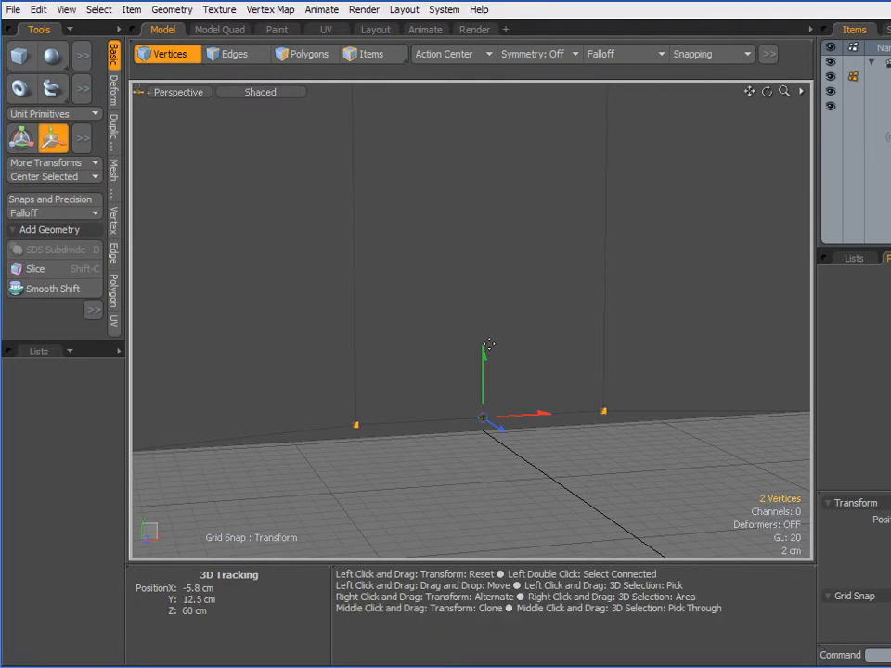
pyautogui.moveTo(485, 357); pyautogui.dragTo(483, 368)
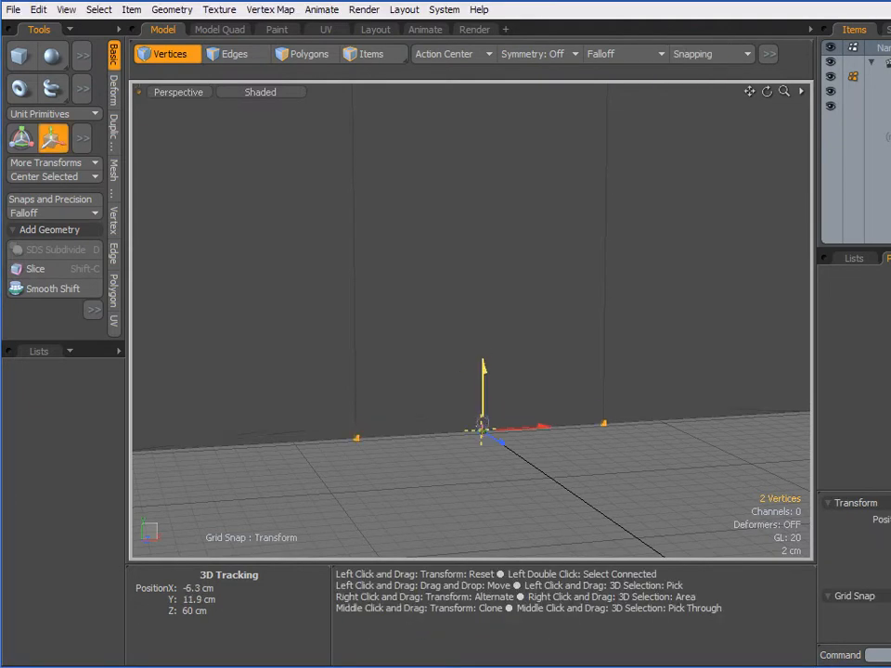
pyautogui.press('q')
pyautogui.click(450, 485)
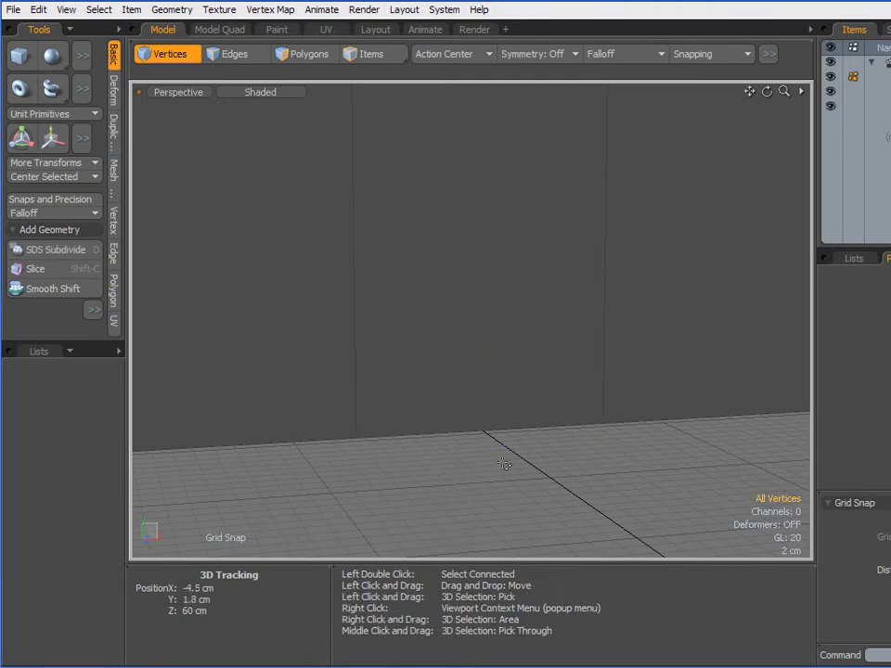
# - Select the door-shaped polygon on the cube's front face
pyautogui.scroll(-4, 505, 470)
pyautogui.keyDown('alt'); pyautogui.moveTo(506, 471); pyautogui.dragTo(515, 499); pyautogui.keyUp('alt')
pyautogui.press('3')
pyautogui.click(509, 367)
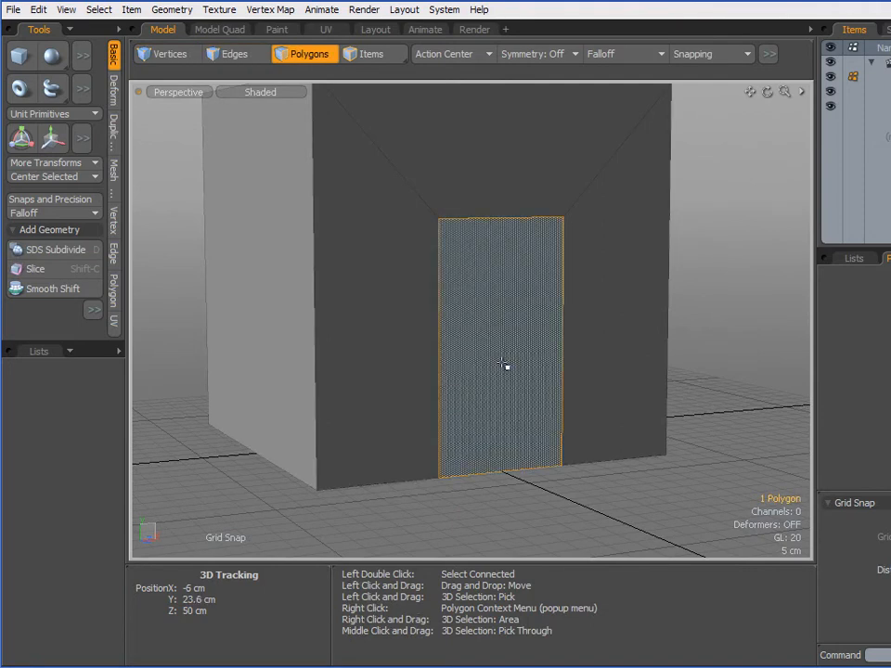
pyautogui.keyDown('alt'); pyautogui.moveTo(375, 322); pyautogui.dragTo(610, 368); pyautogui.keyUp('alt')
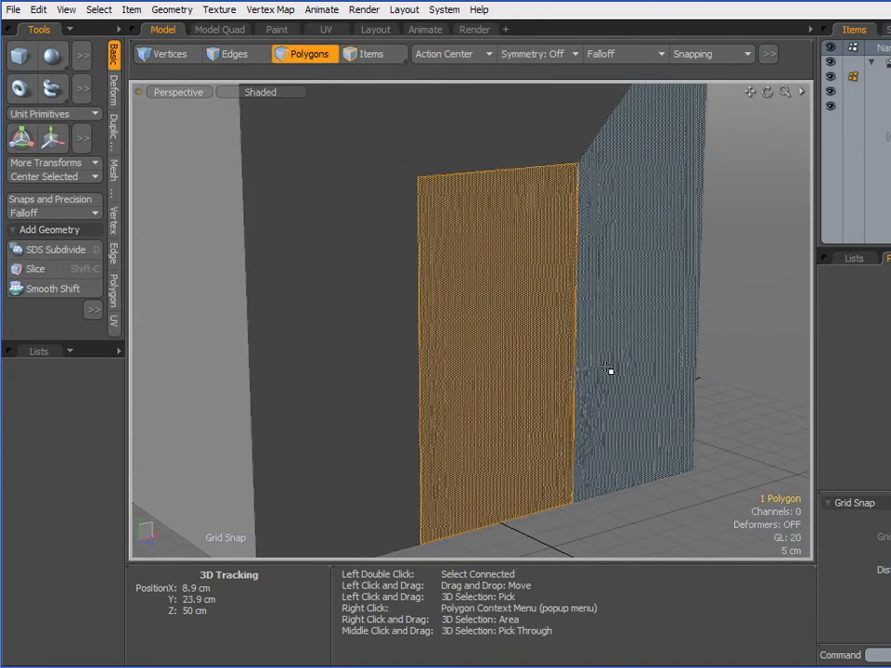
pyautogui.press('b')
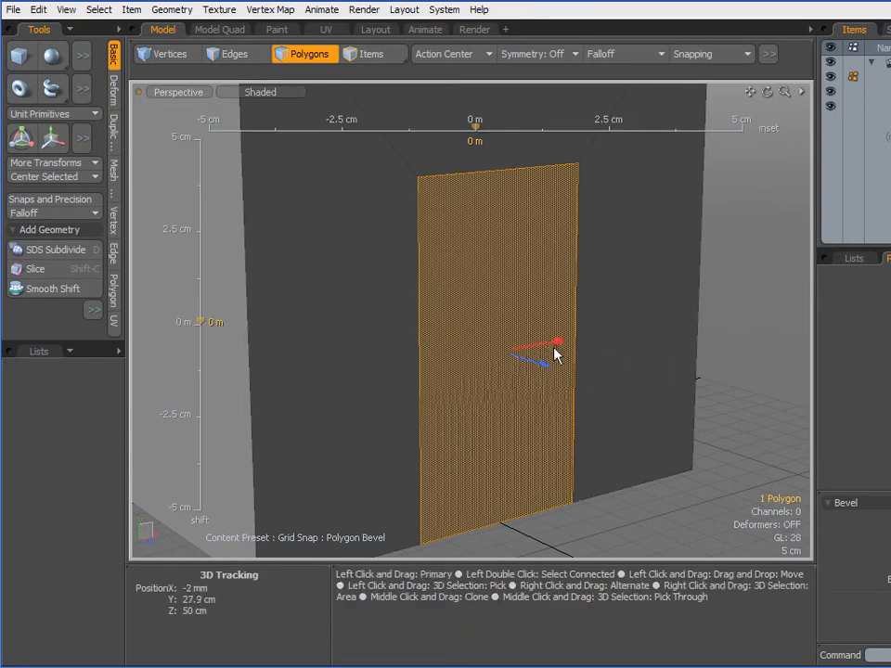
pyautogui.moveTo(554, 366); pyautogui.dragTo(568, 366)
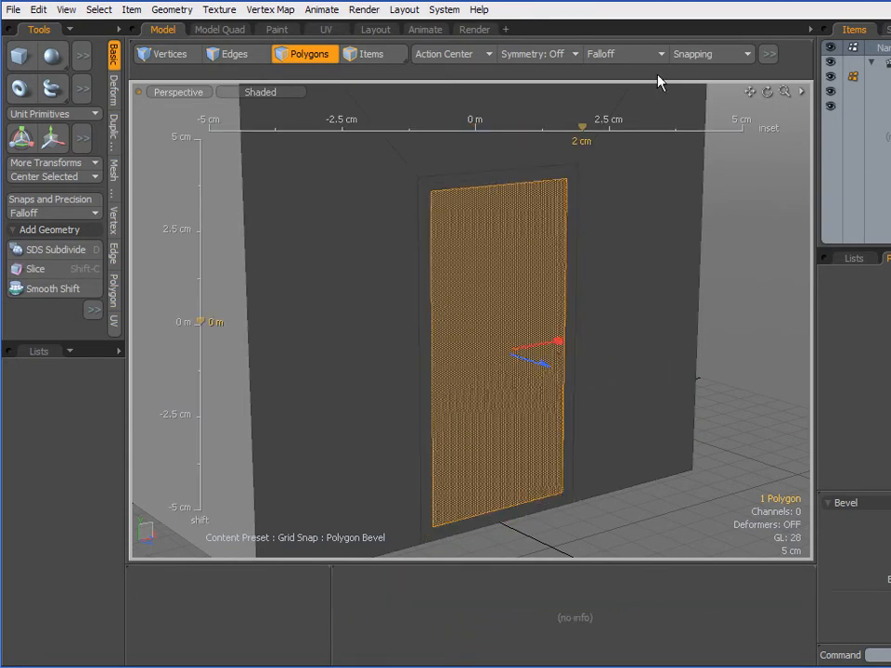
pyautogui.click(691, 54)
pyautogui.click(668, 132)
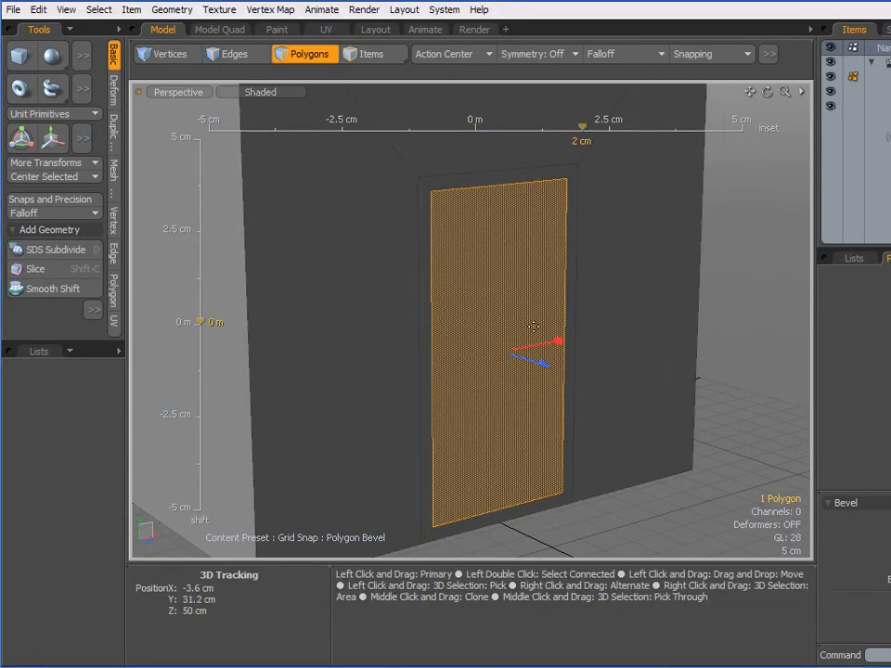
pyautogui.scroll(5, 520, 334)
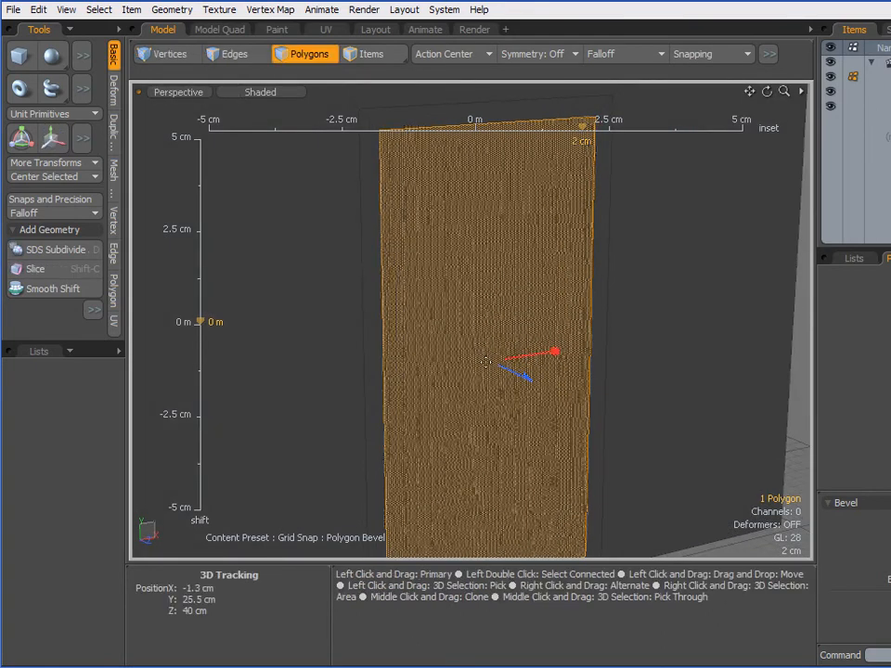
pyautogui.hotkey('ctrl', 'z')
# - Bevel the door polygon outward with a 1 cm shift and no inset, and inset the raised face with a second bevel
pyautogui.moveTo(522, 378); pyautogui.dragTo(532, 381)
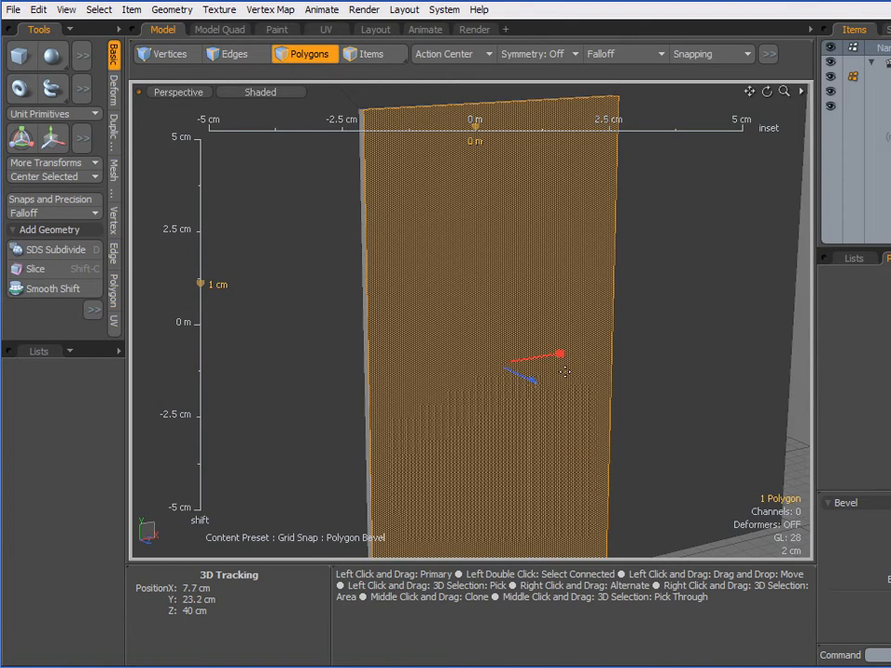
pyautogui.keyDown('shift'); pyautogui.click(636, 346); pyautogui.keyUp('shift')
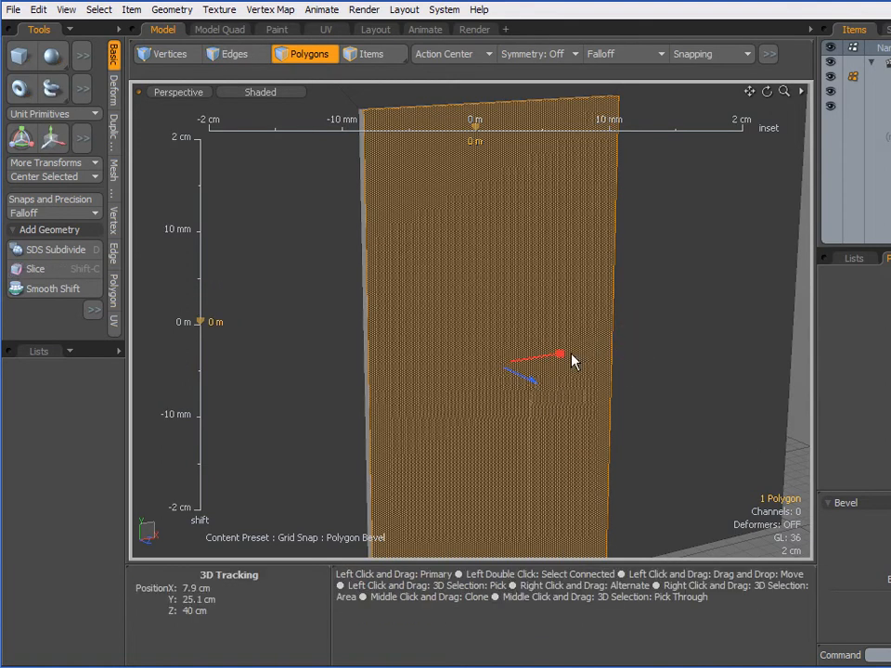
pyautogui.moveTo(561, 354); pyautogui.dragTo(581, 351)
pyautogui.keyDown('shift'); pyautogui.click(635, 372); pyautogui.keyUp('shift')
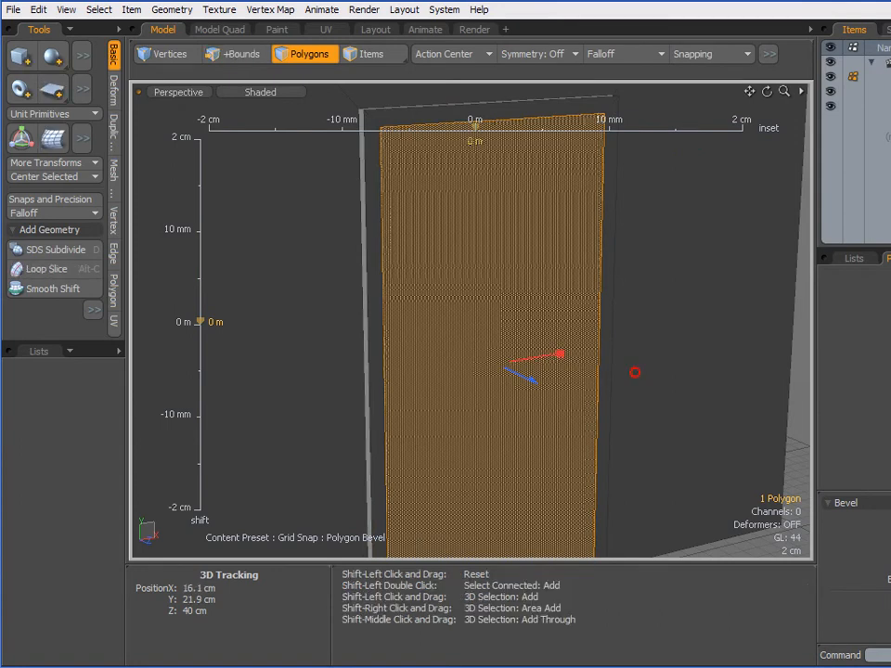
# - Push the inner door polygon inward with a further bevel and inset it once more to form another frame step
pyautogui.moveTo(534, 379); pyautogui.dragTo(562, 351)
pyautogui.keyDown('shift'); pyautogui.click(662, 366); pyautogui.keyUp('shift')
pyautogui.keyDown('alt'); pyautogui.moveTo(505, 408); pyautogui.dragTo(501, 369); pyautogui.keyUp('alt')
pyautogui.moveTo(562, 360); pyautogui.dragTo(625, 360)
# - Recess the innermost door polygon with a bevel shift of about -1.3 cm
pyautogui.click(545, 369)
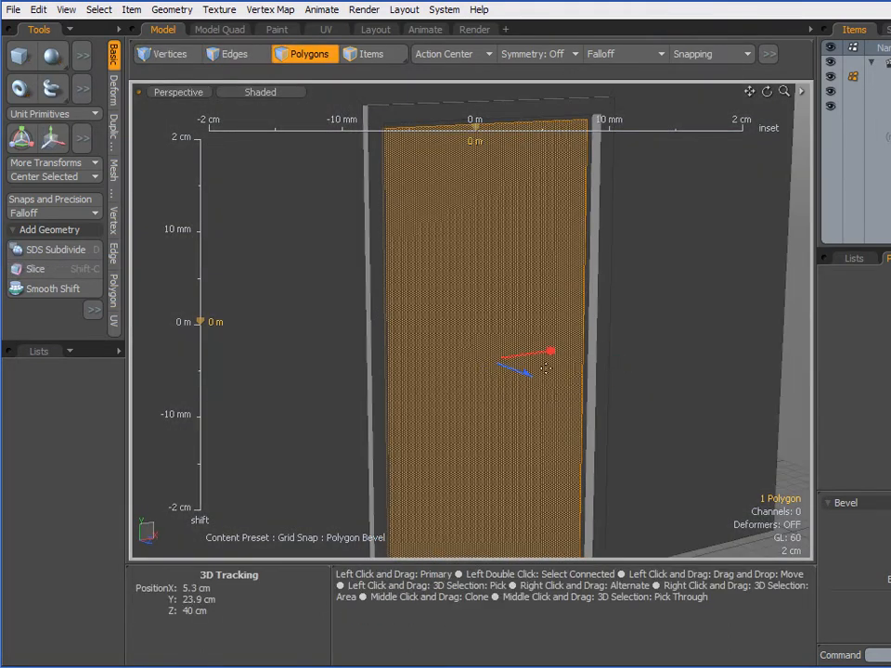
pyautogui.moveTo(527, 374); pyautogui.dragTo(521, 372)
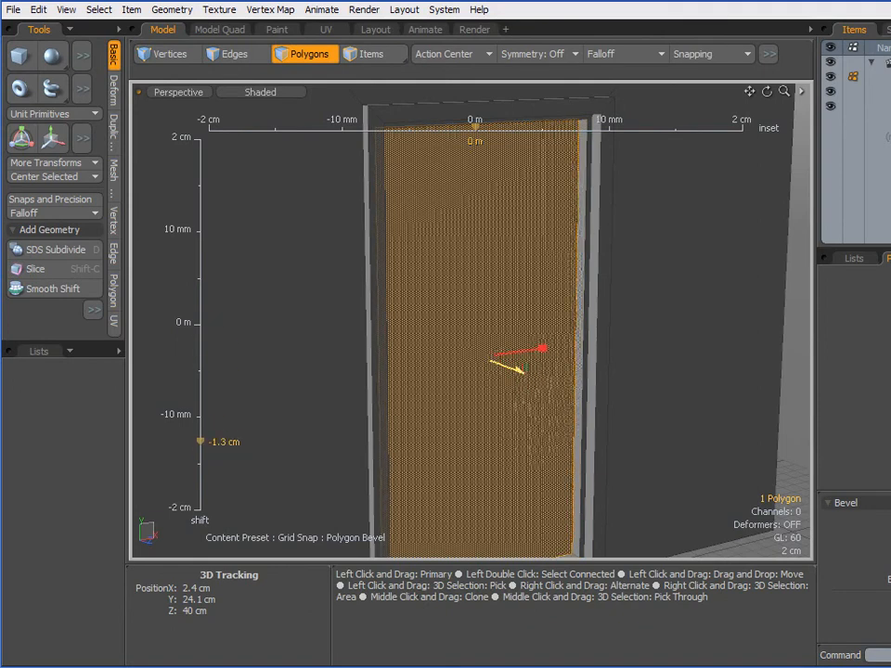
pyautogui.press('space')
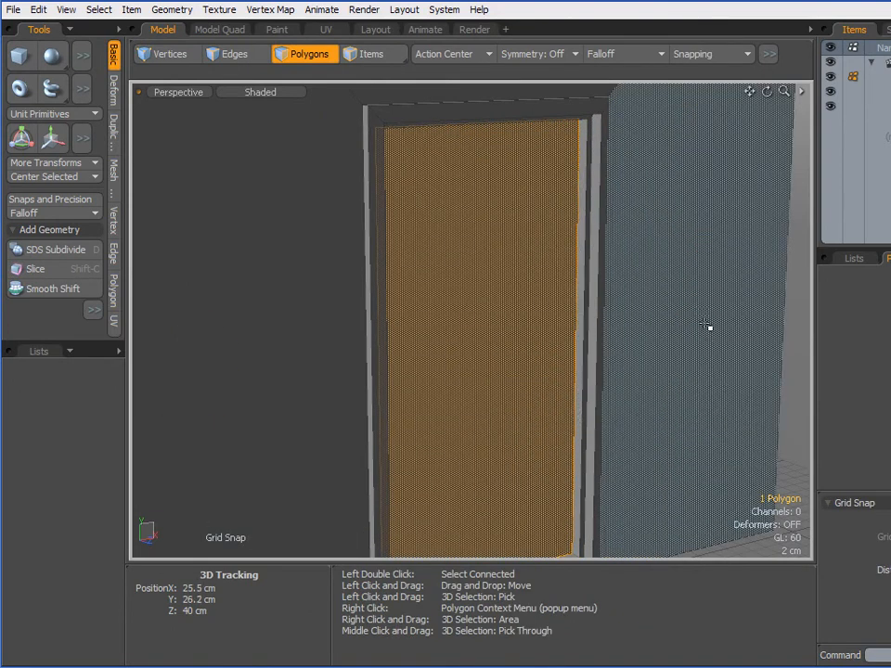
# - Cut the innermost door polygon and paste it into a new mesh item
pyautogui.hotkey('ctrl', 'x')
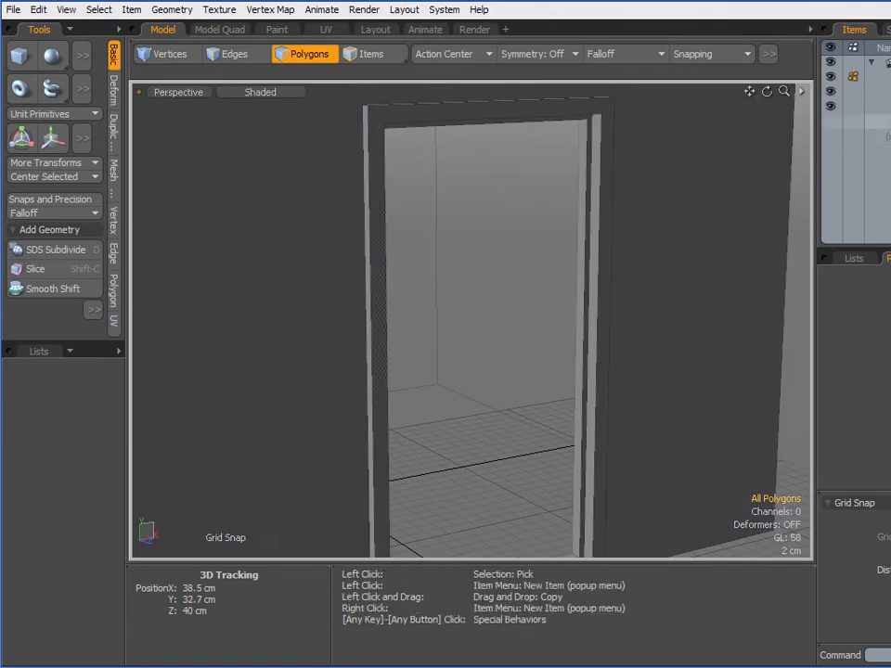
pyautogui.rightClick(872, 220)
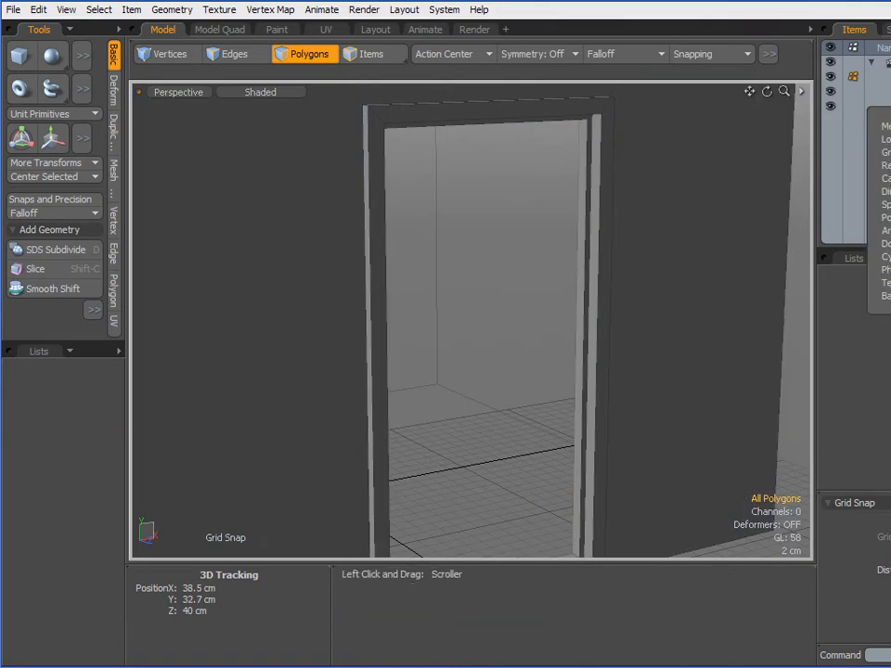
pyautogui.click(815, 177)
pyautogui.moveTo(815, 176); pyautogui.dragTo(757, 176)
pyautogui.click(807, 121)
pyautogui.click(814, 120)
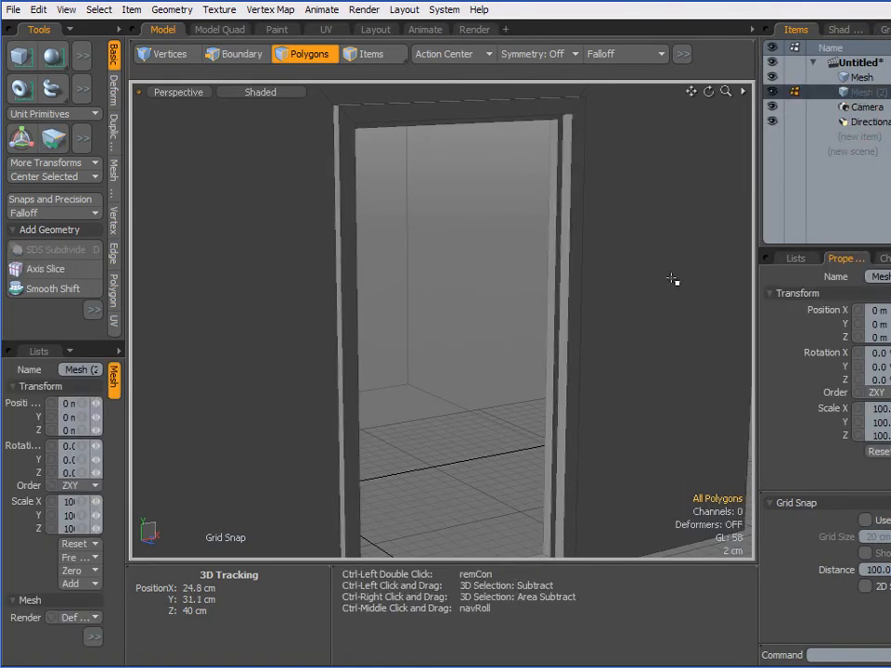
pyautogui.hotkey('ctrl', 'v')
# - Hide the Mesh (2) item and make the original Mesh item active
pyautogui.click(772, 93)
pyautogui.click(862, 77)
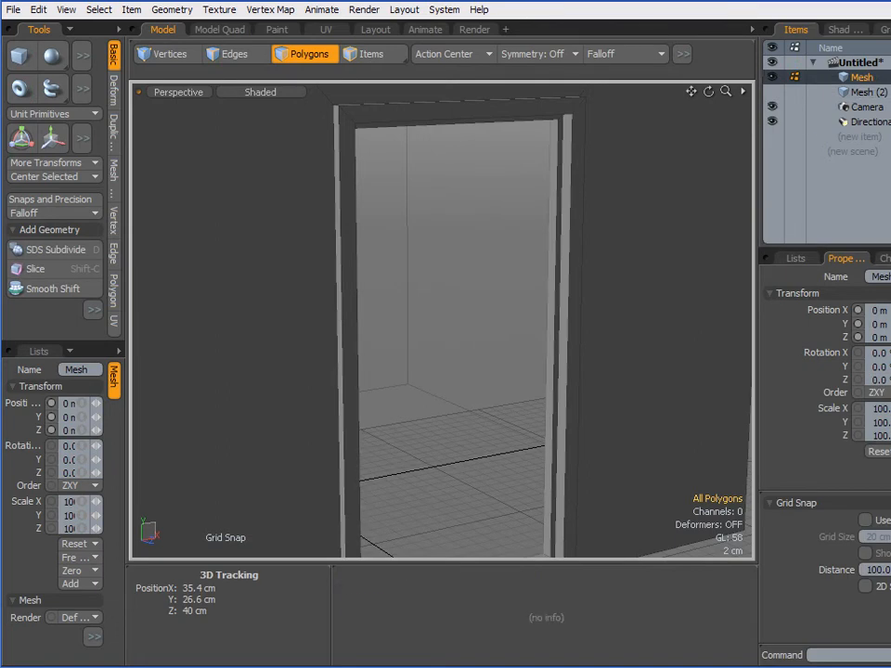
pyautogui.moveTo(757, 278); pyautogui.dragTo(780, 278)
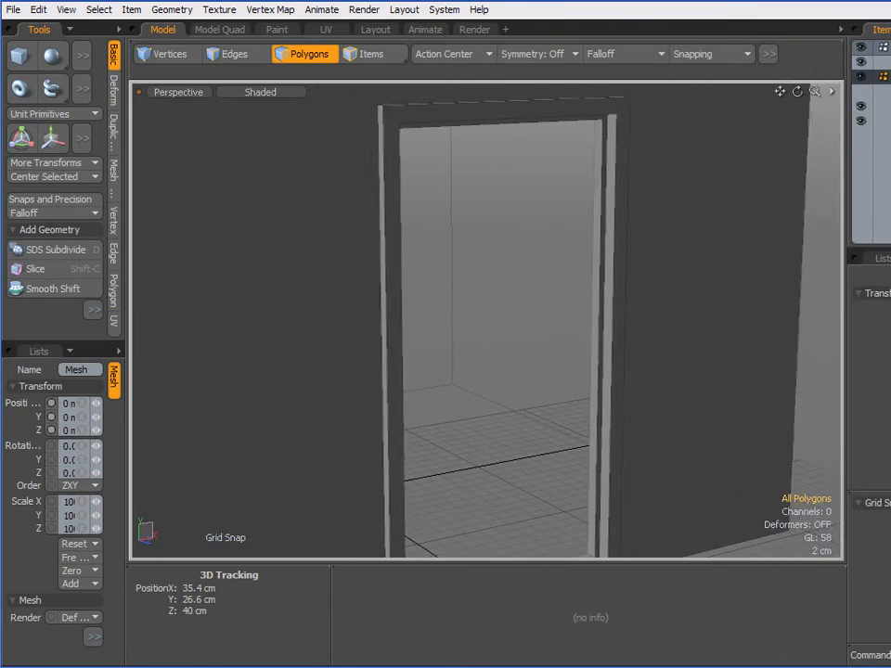
# - Delete the cube's floor polygon and the front wall polygons surrounding the door frame
pyautogui.scroll(-3, 713, 434)
pyautogui.keyDown('alt'); pyautogui.moveTo(720, 399); pyautogui.dragTo(688, 394); pyautogui.keyUp('alt')
pyautogui.press('3')
pyautogui.click(497, 408)
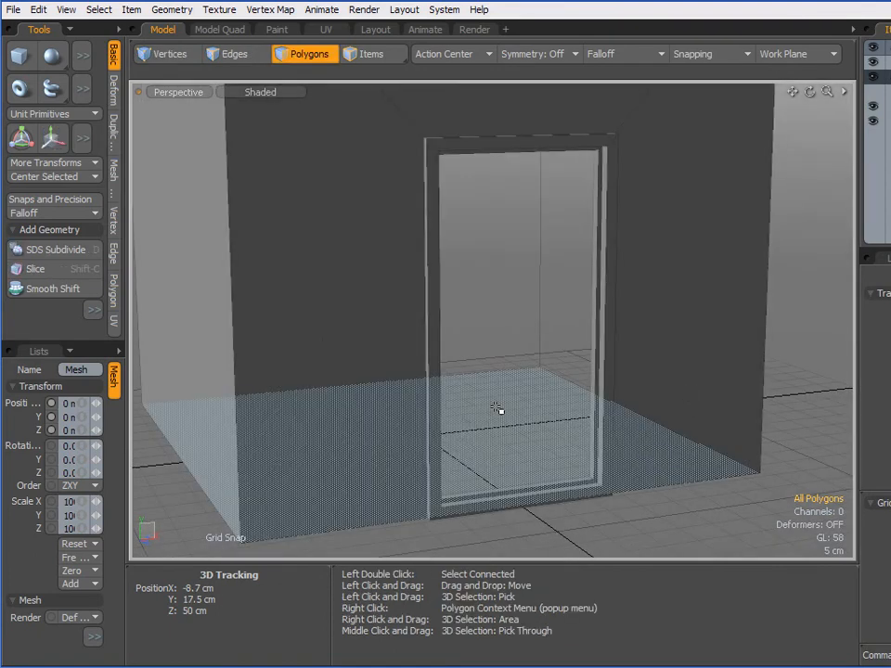
pyautogui.click(501, 424)
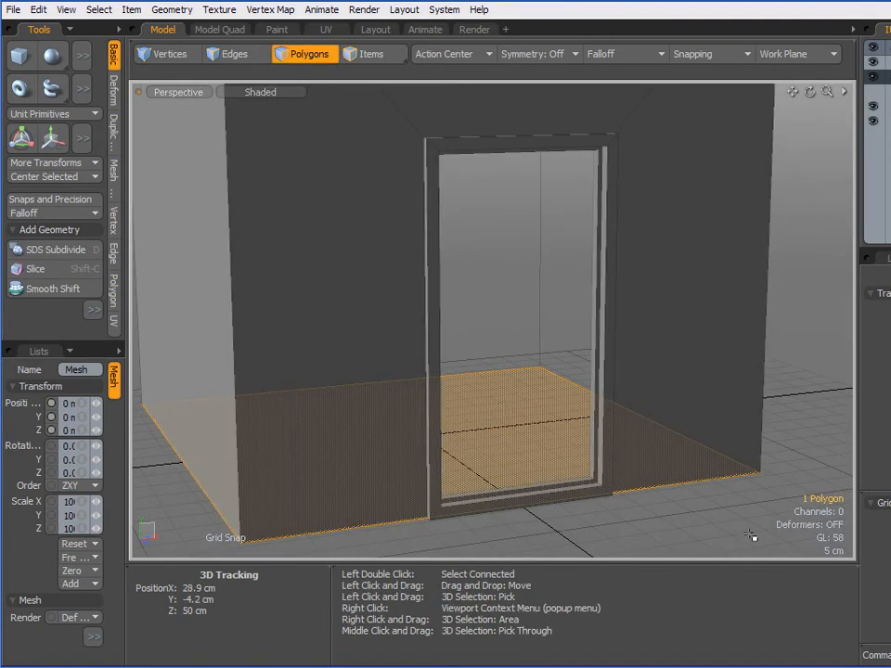
pyautogui.click(733, 531)
pyautogui.moveTo(674, 206)
pyautogui.mouseDown()
pyautogui.moveTo(630, 113)
pyautogui.moveTo(358, 128)
pyautogui.moveTo(326, 243)
pyautogui.moveTo(351, 289)
pyautogui.mouseUp()
pyautogui.press('Delete')
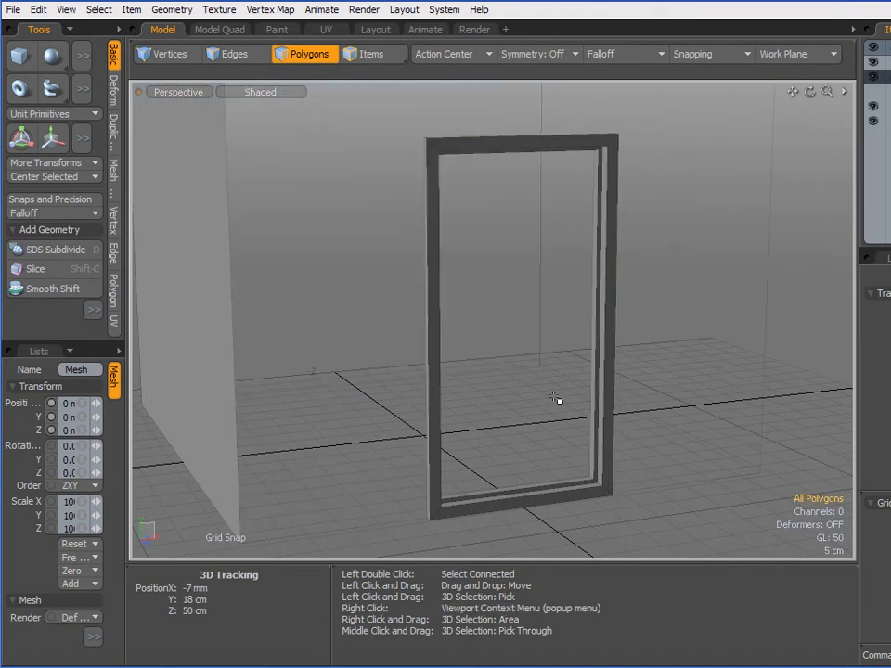
# - Delete the four polygons that form the sill across the bottom of the door frame
pyautogui.keyDown('alt'); pyautogui.moveTo(596, 487); pyautogui.dragTo(572, 513); pyautogui.keyUp('alt')
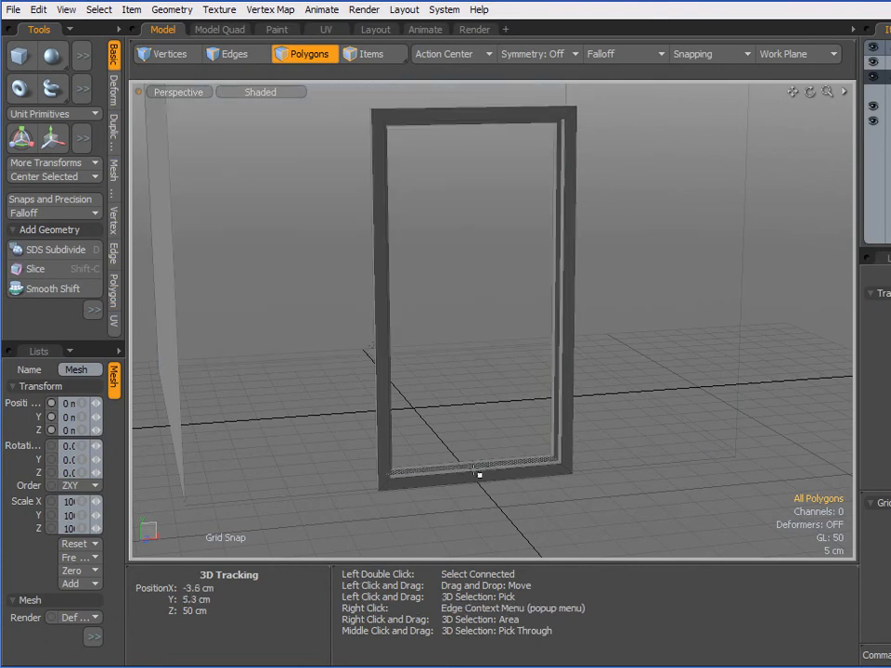
pyautogui.keyDown('alt'); pyautogui.moveTo(491, 493); pyautogui.dragTo(504, 510); pyautogui.keyUp('alt')
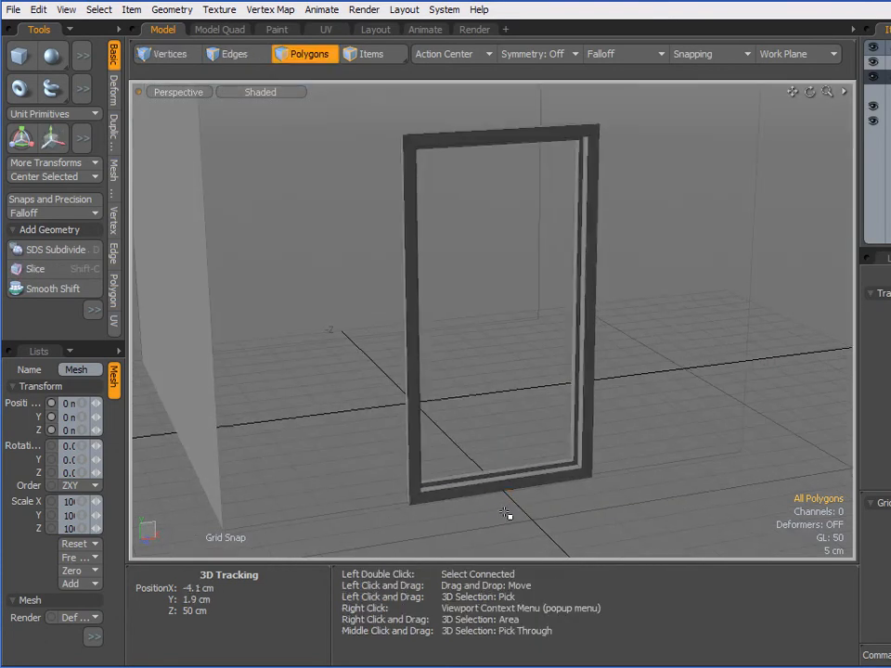
pyautogui.scroll(3, 522, 515)
pyautogui.keyDown('alt'); pyautogui.moveTo(501, 506); pyautogui.dragTo(492, 462, button='right'); pyautogui.keyUp('alt')
pyautogui.keyDown('alt'); pyautogui.moveTo(488, 464); pyautogui.dragTo(466, 431); pyautogui.keyUp('alt')
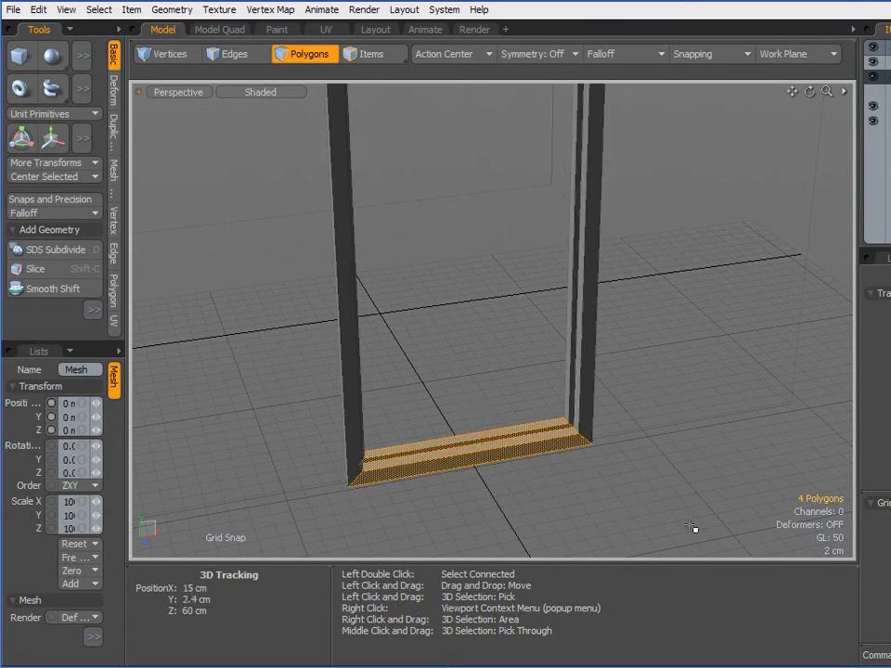
pyautogui.press('Delete')
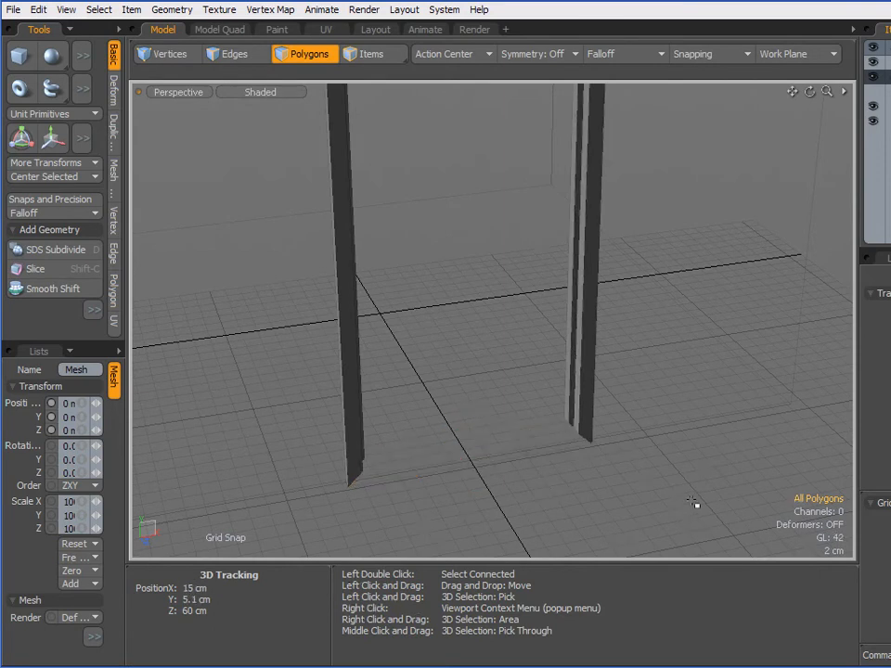
# - Select the 12 vertices at the lower ends of both door frame posts
pyautogui.keyDown('alt'); pyautogui.moveTo(556, 493); pyautogui.dragTo(557, 394); pyautogui.keyUp('alt')
pyautogui.click(169, 55)
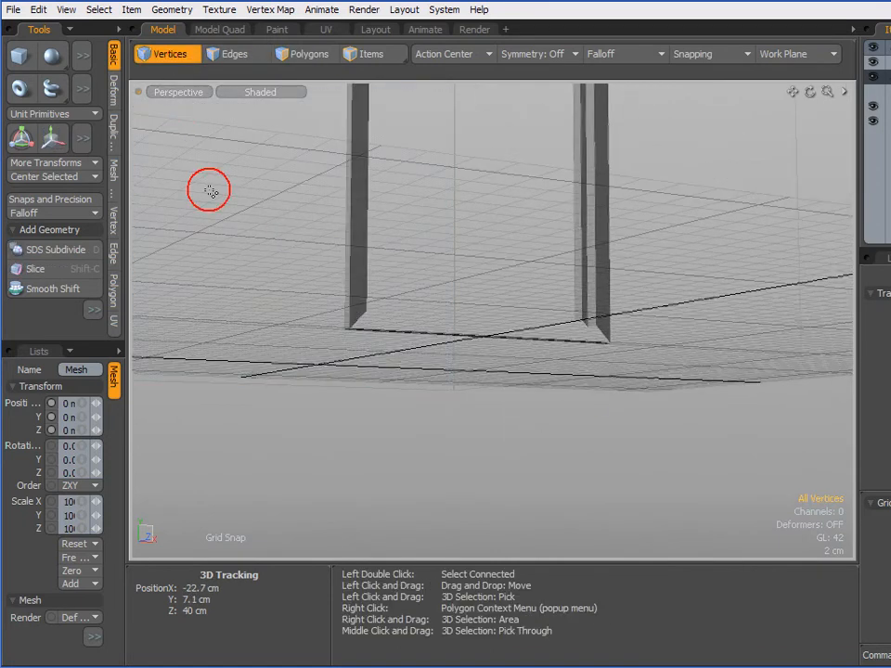
pyautogui.moveTo(590, 382)
pyautogui.mouseDown(button='right')
pyautogui.moveTo(637, 350)
pyautogui.moveTo(588, 367)
pyautogui.mouseUp(button='right')
pyautogui.moveTo(567, 410)
pyautogui.keyDown('alt'); pyautogui.mouseDown()
pyautogui.moveTo(418, 444)
pyautogui.moveTo(388, 417)
pyautogui.mouseUp(); pyautogui.keyUp('alt')
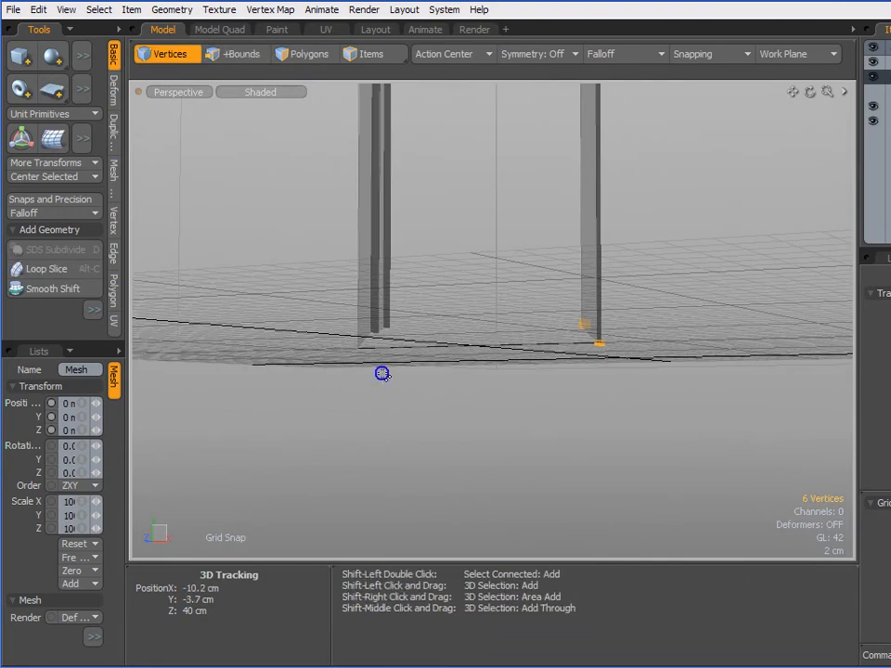
pyautogui.keyDown('alt'); pyautogui.moveTo(378, 412); pyautogui.dragTo(595, 481); pyautogui.keyUp('alt')
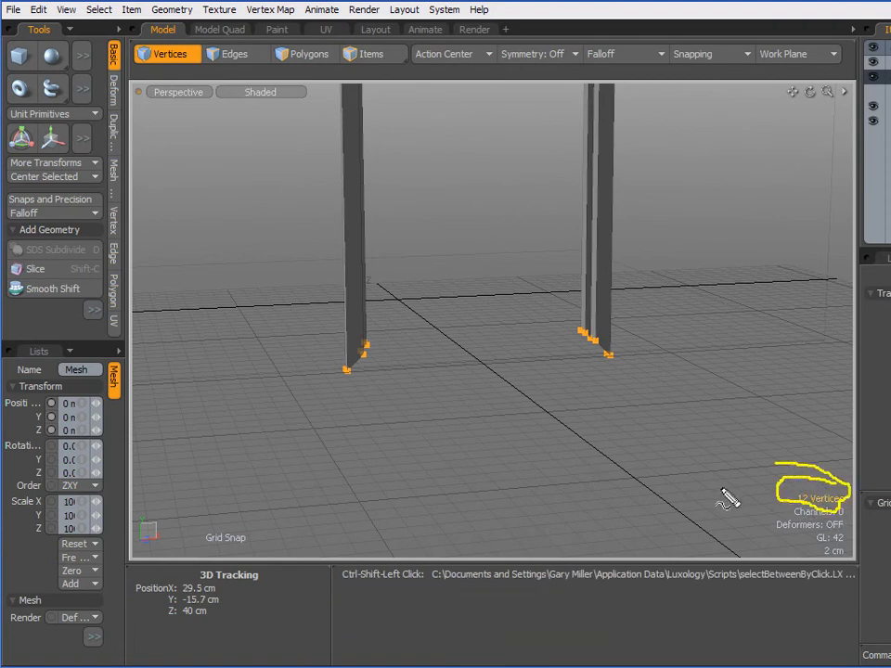
pyautogui.press('Escape')
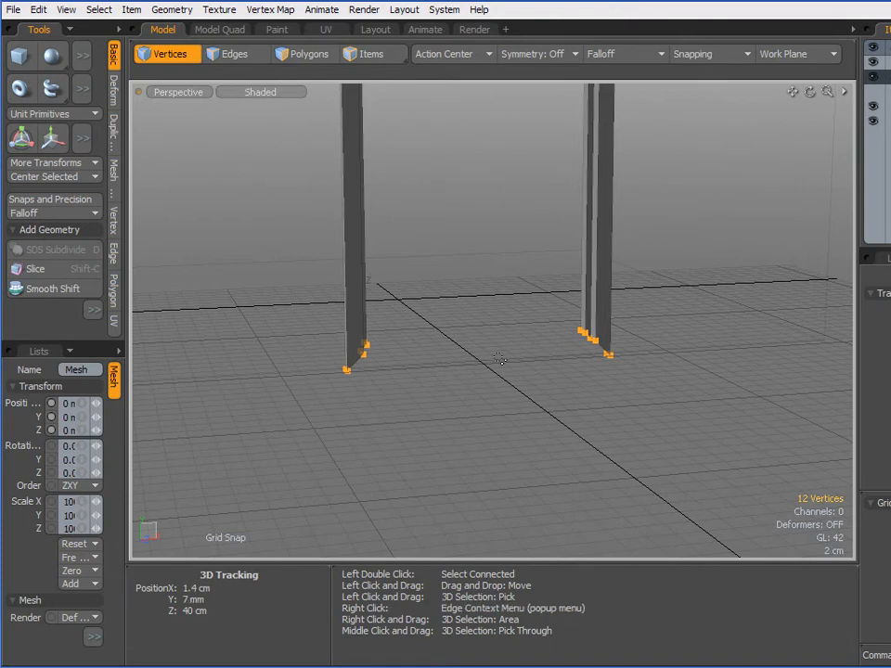
# - Flatten the 12 selected frame vertices to one common height by scaling them vertically
pyautogui.scroll(2, 499, 359)
pyautogui.keyDown('alt'); pyautogui.moveTo(500, 359); pyautogui.dragTo(499, 415); pyautogui.keyUp('alt')
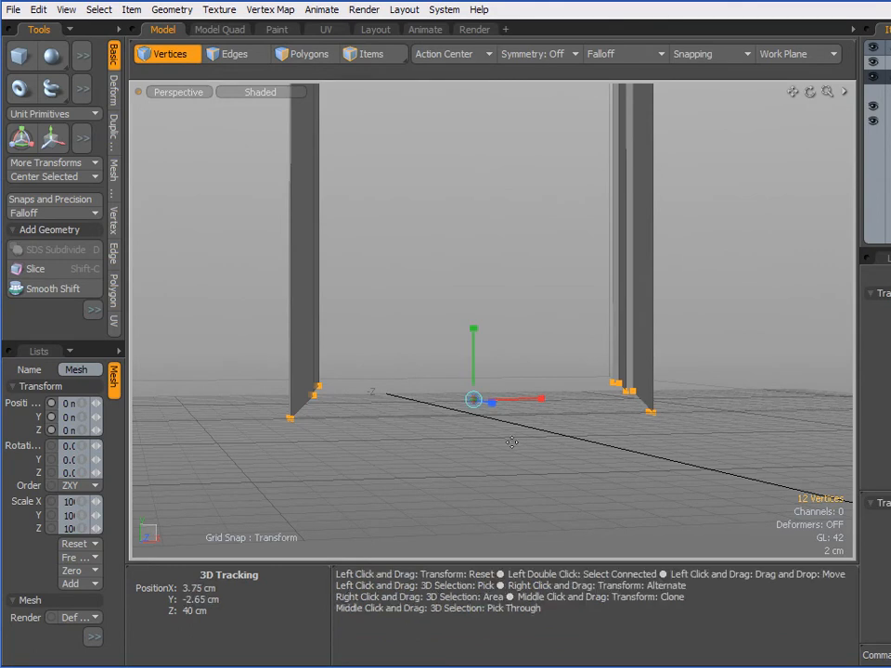
pyautogui.moveTo(858, 389); pyautogui.dragTo(782, 390)
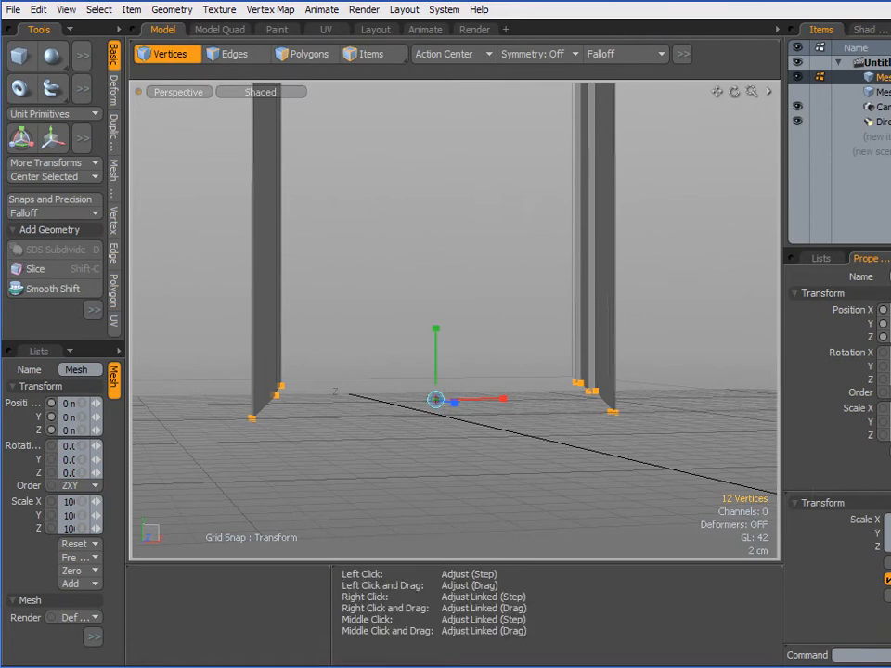
pyautogui.press('Return')
pyautogui.moveTo(440, 448)
pyautogui.keyDown('alt'); pyautogui.mouseDown()
pyautogui.moveTo(476, 511)
pyautogui.moveTo(454, 512)
pyautogui.moveTo(425, 458)
pyautogui.mouseUp(); pyautogui.keyUp('alt')
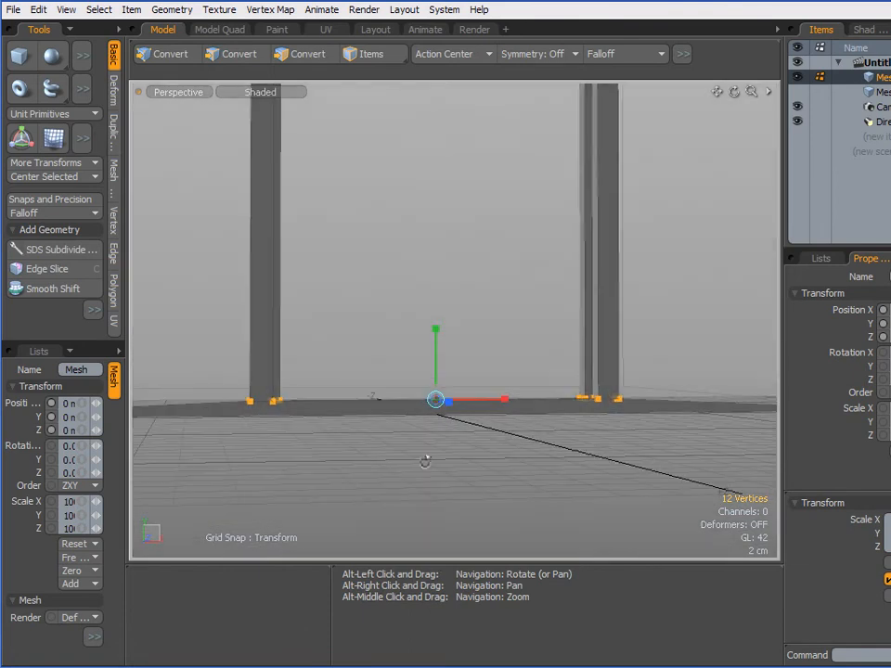
# - Examine the flattened vertices' height above the ground in the Right view, and return to the Perspective view
pyautogui.hotkey('ctrl', 'space')
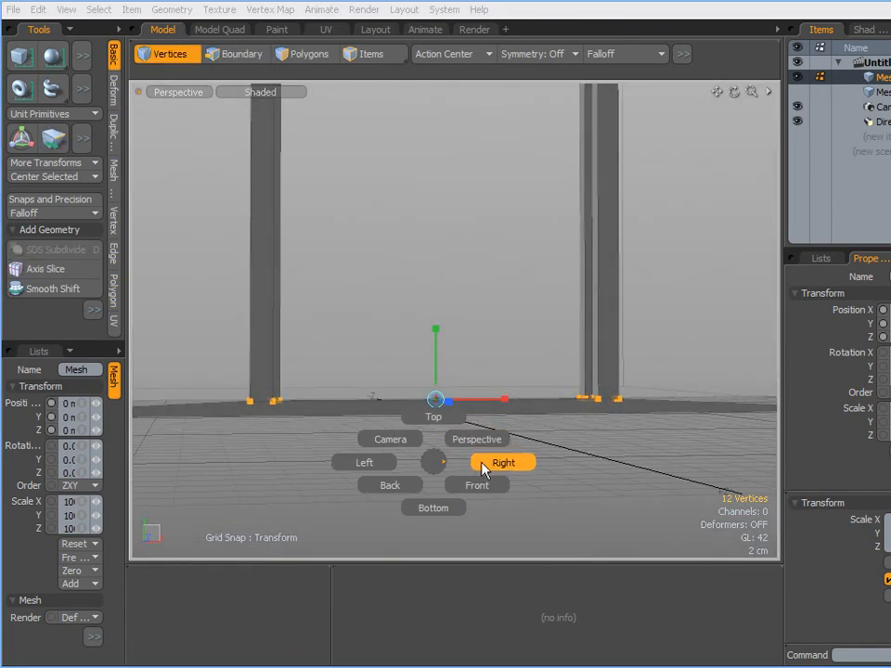
pyautogui.click(482, 461)
pyautogui.keyDown('alt'); pyautogui.moveTo(491, 448); pyautogui.dragTo(394, 447); pyautogui.keyUp('alt')
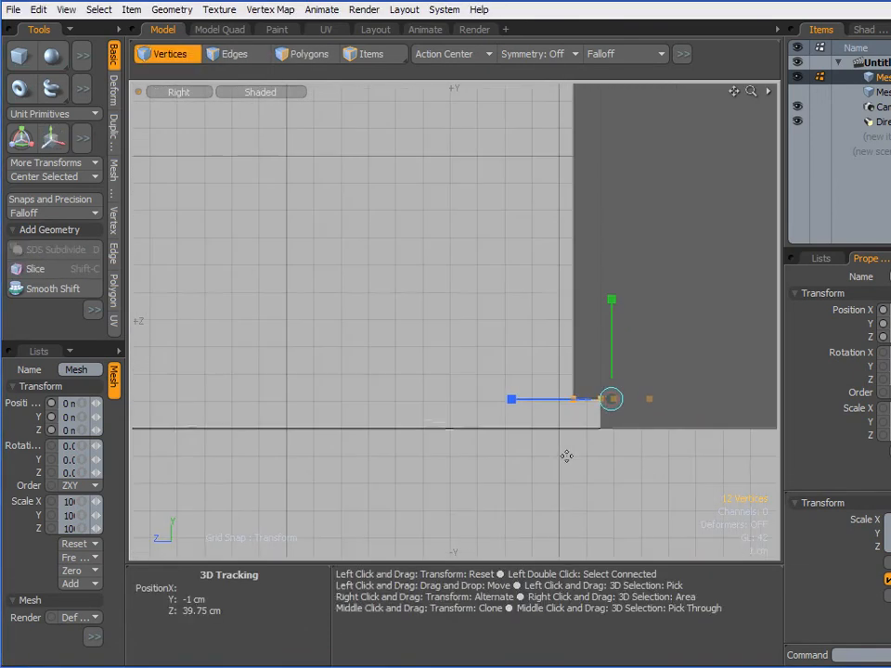
pyautogui.press('space')
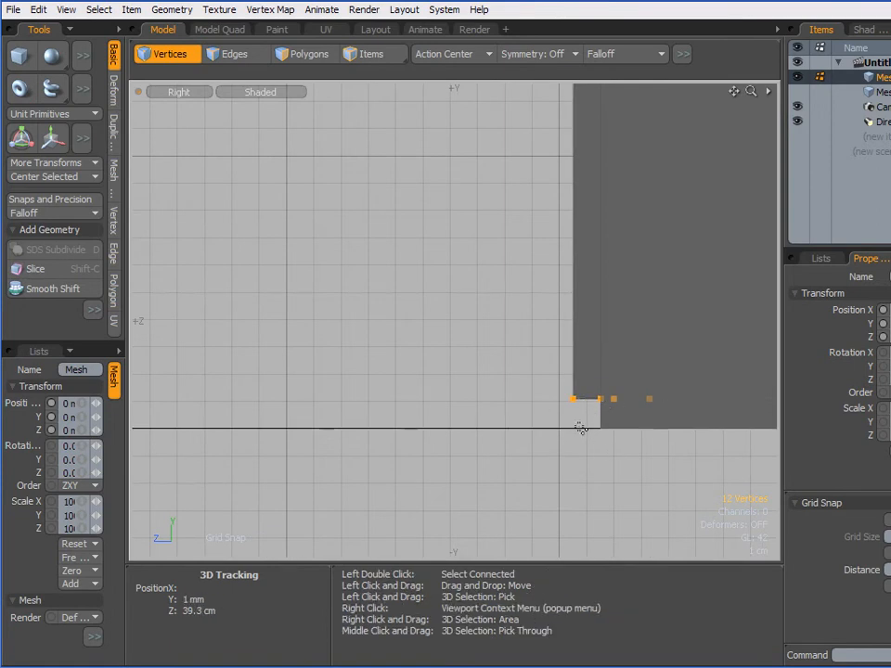
pyautogui.hotkey('ctrl', 'space')
pyautogui.click(616, 404)
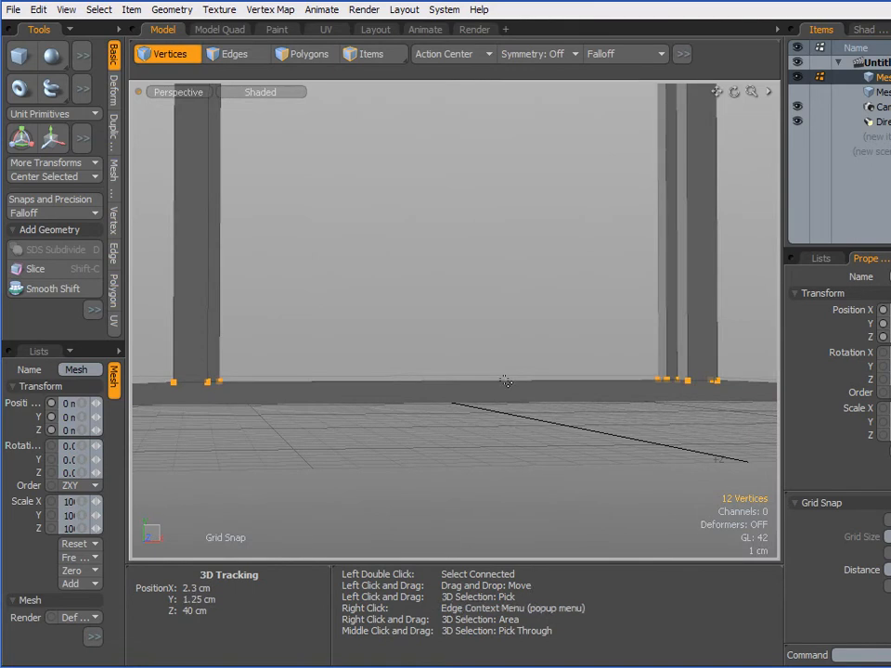
# - Enable snapping and lower the 12 selected door frame post vertices straight down to ground level
pyautogui.click(555, 55)
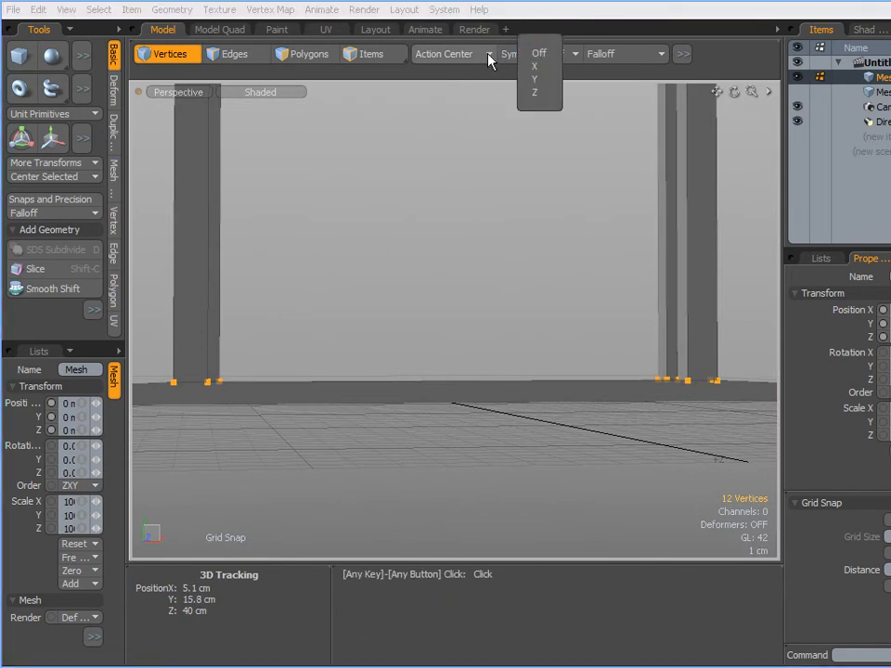
pyautogui.click(760, 86)
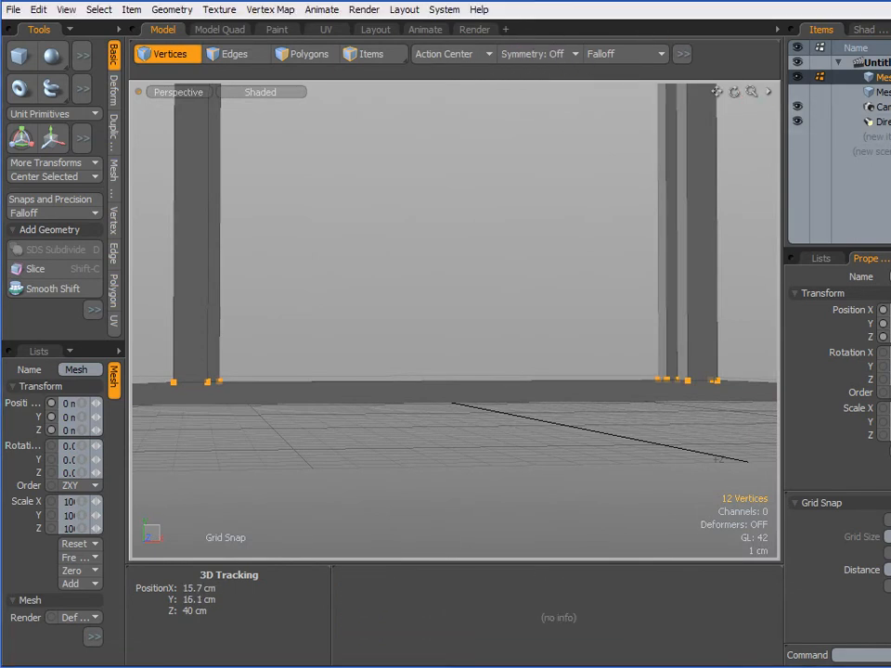
pyautogui.click(714, 55)
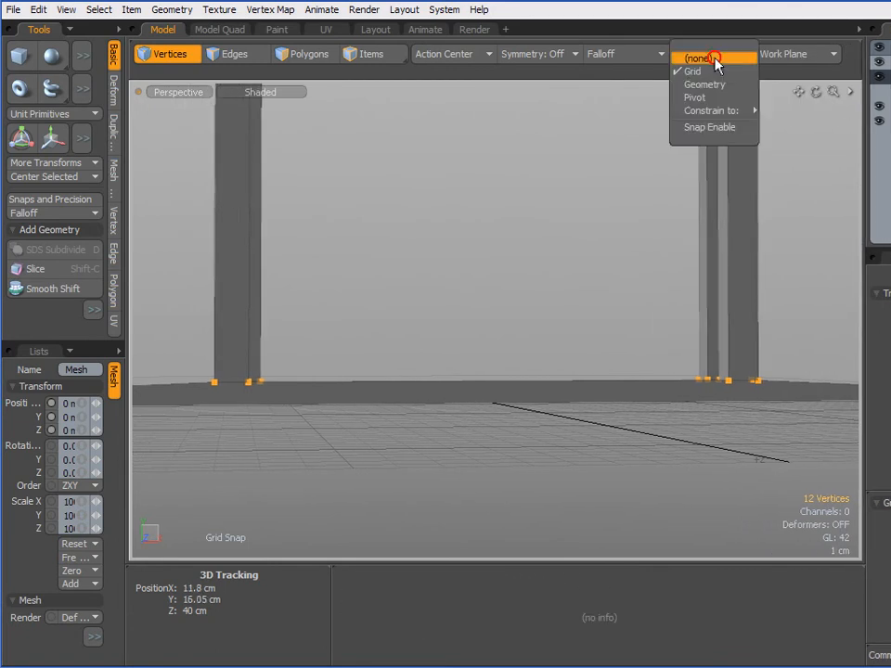
pyautogui.click(709, 127)
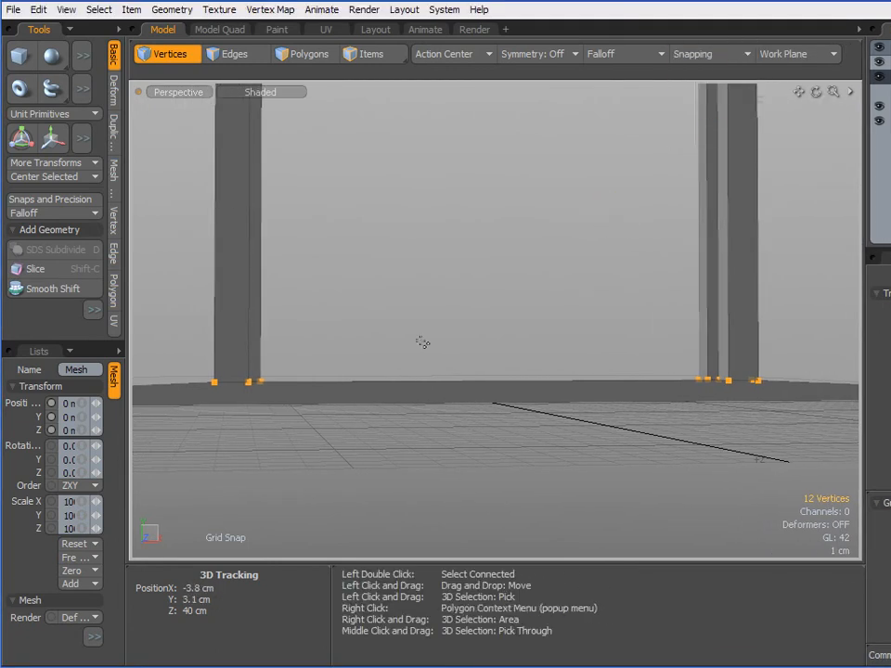
pyautogui.press('y')
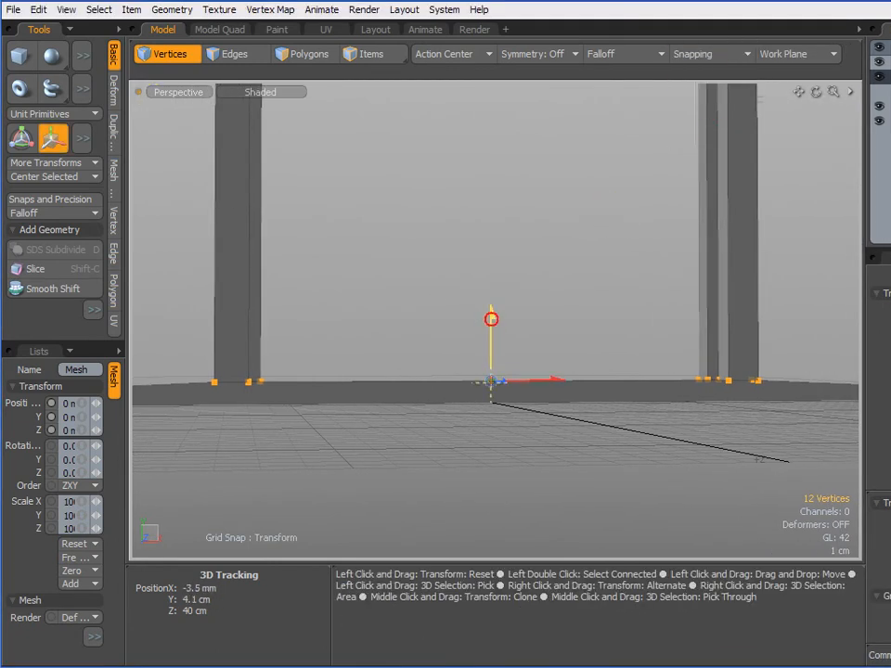
pyautogui.moveTo(491, 326); pyautogui.dragTo(492, 349)
pyautogui.press('space')
# - Delete the thin leftover strip polygon between the feet of the two door frame posts
pyautogui.keyDown('alt'); pyautogui.moveTo(424, 401); pyautogui.dragTo(445, 450); pyautogui.keyUp('alt')
pyautogui.press('2')
pyautogui.scroll(-3, 489, 449)
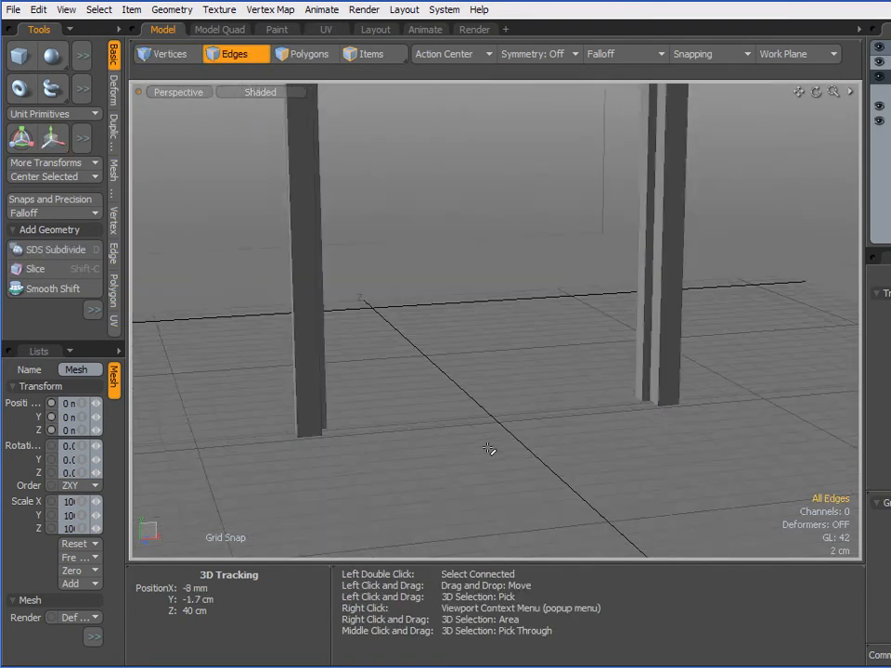
pyautogui.scroll(-2, 489, 447)
pyautogui.press('3')
pyautogui.keyDown('alt'); pyautogui.moveTo(492, 529); pyautogui.dragTo(522, 517); pyautogui.keyUp('alt')
pyautogui.scroll(-2, 520, 489)
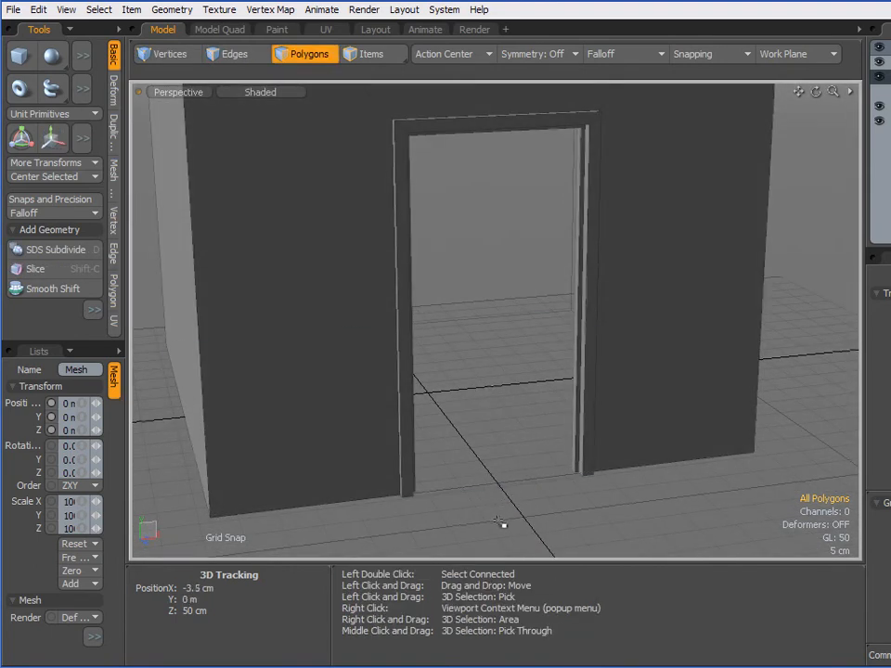
pyautogui.scroll(5, 520, 534)
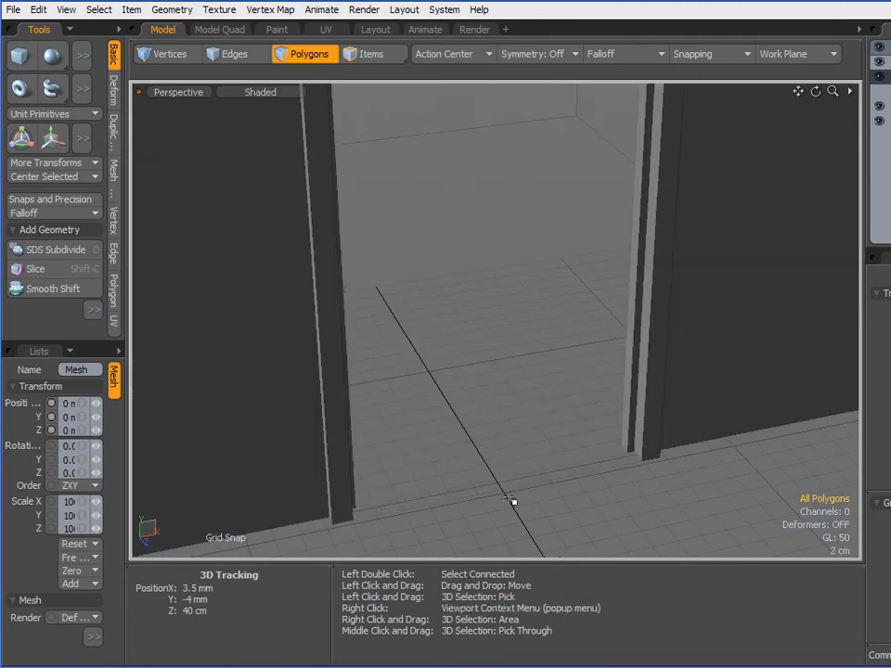
pyautogui.click(516, 484)
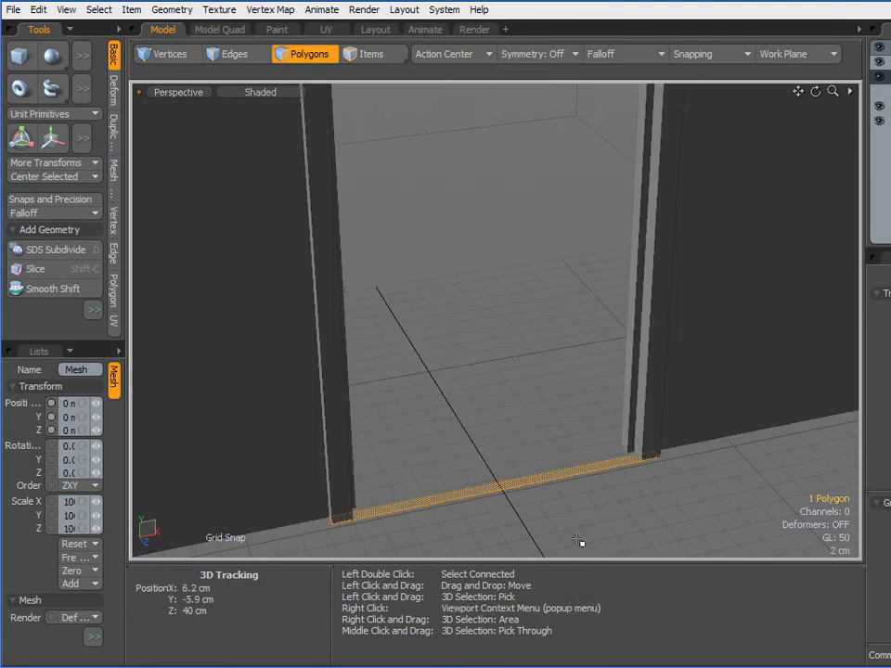
pyautogui.click(691, 517)
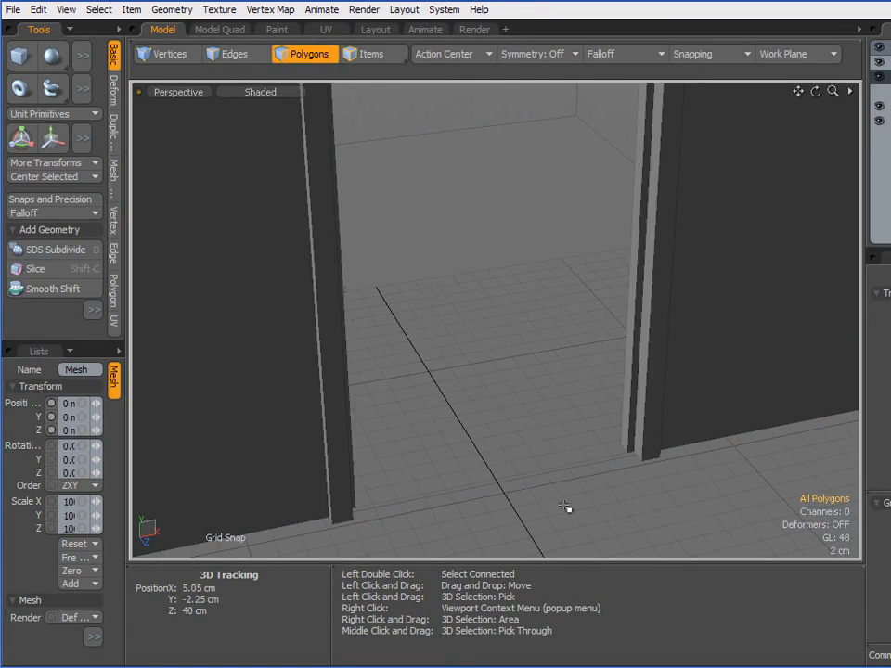
# - Examine the door frame and the open doorway from close up, from further away and from several angles
pyautogui.scroll(3, 589, 503)
pyautogui.scroll(-3, 599, 477)
pyautogui.moveTo(519, 416)
pyautogui.keyDown('alt'); pyautogui.mouseDown()
pyautogui.moveTo(525, 338)
pyautogui.moveTo(533, 488)
pyautogui.moveTo(518, 412)
pyautogui.moveTo(456, 416)
pyautogui.moveTo(440, 407)
pyautogui.moveTo(520, 405)
pyautogui.mouseUp(); pyautogui.keyUp('alt')
pyautogui.scroll(-2, 532, 335)
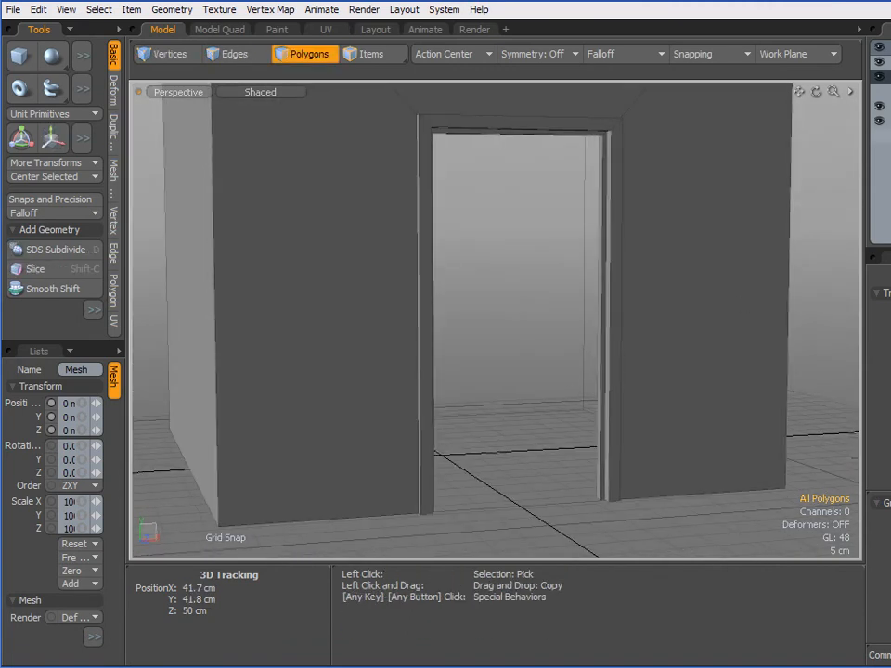
pyautogui.click(882, 91)
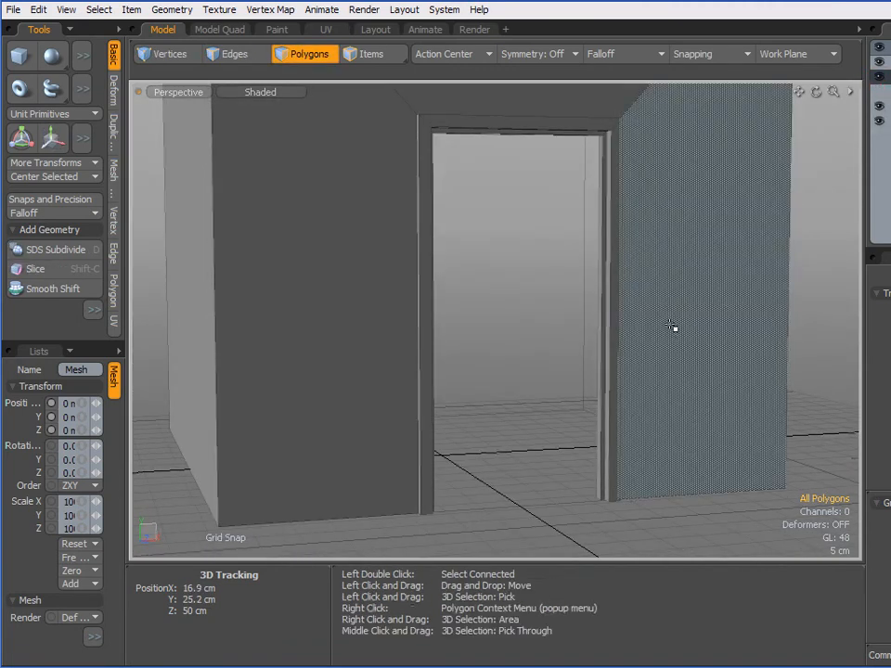
pyautogui.scroll(3, 673, 328)
pyautogui.keyDown('alt'); pyautogui.moveTo(642, 298); pyautogui.dragTo(388, 303); pyautogui.keyUp('alt')
pyautogui.scroll(-2, 555, 366)
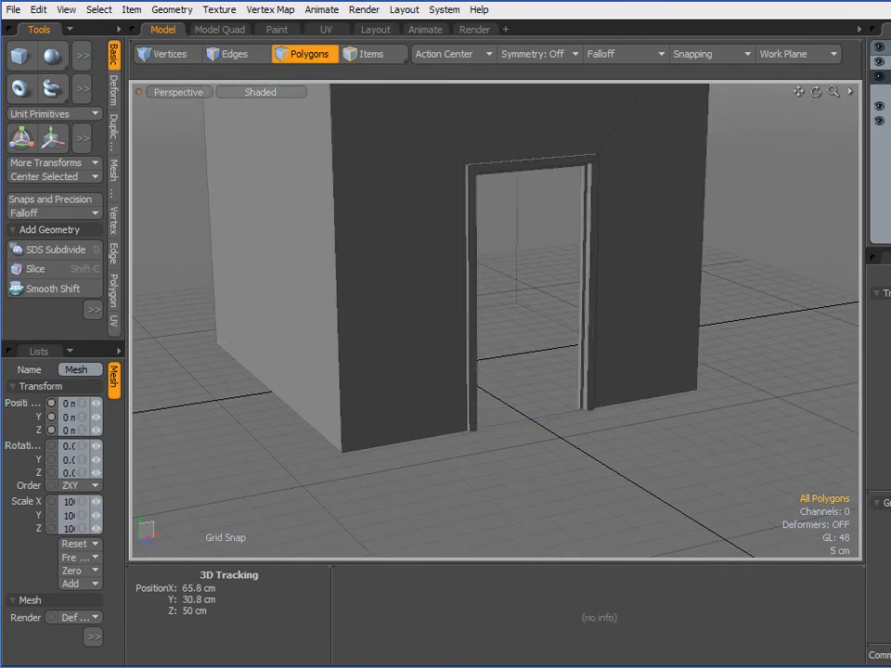
# - Add a new empty mesh item to the scene and bring the front of the room into view
pyautogui.press('n')
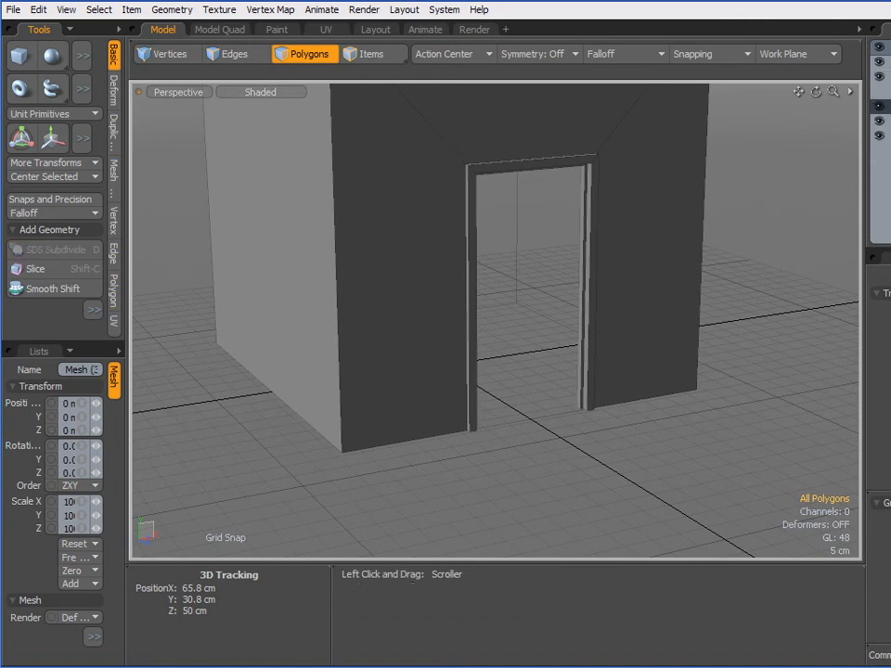
pyautogui.moveTo(865, 199); pyautogui.dragTo(781, 199)
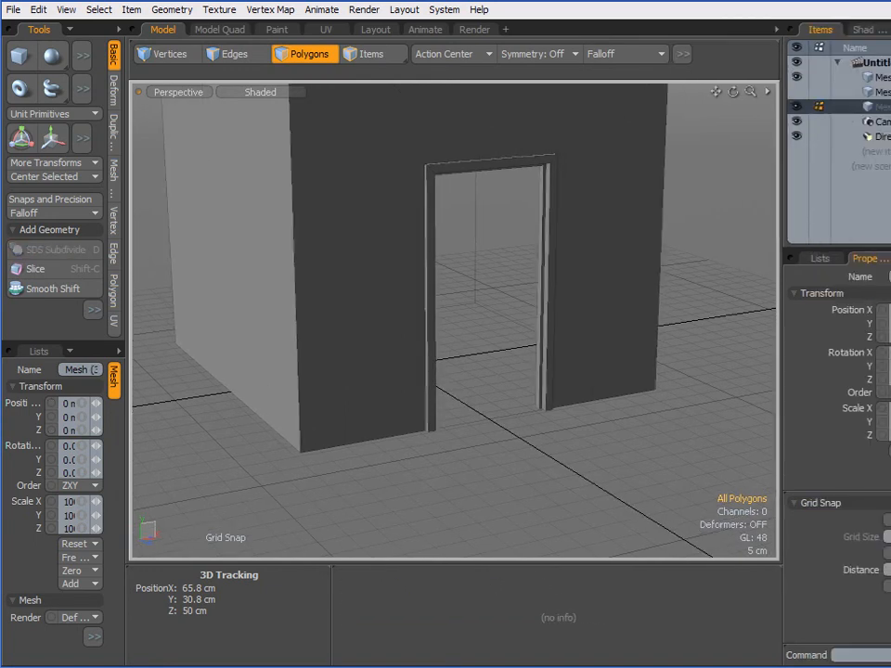
pyautogui.click(887, 157)
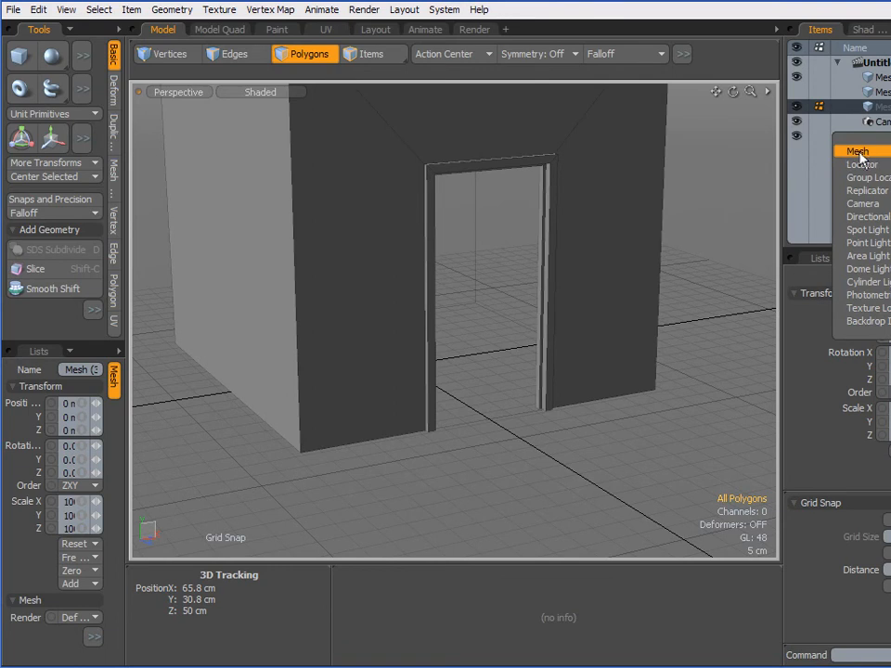
pyautogui.click(868, 217)
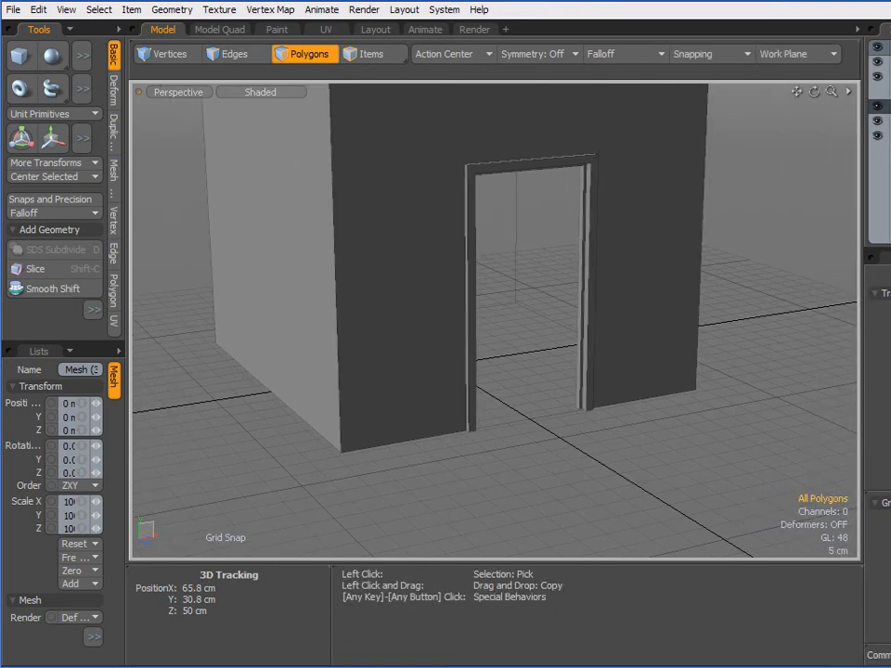
pyautogui.keyDown('alt'); pyautogui.moveTo(371, 371); pyautogui.dragTo(469, 391); pyautogui.keyUp('alt')
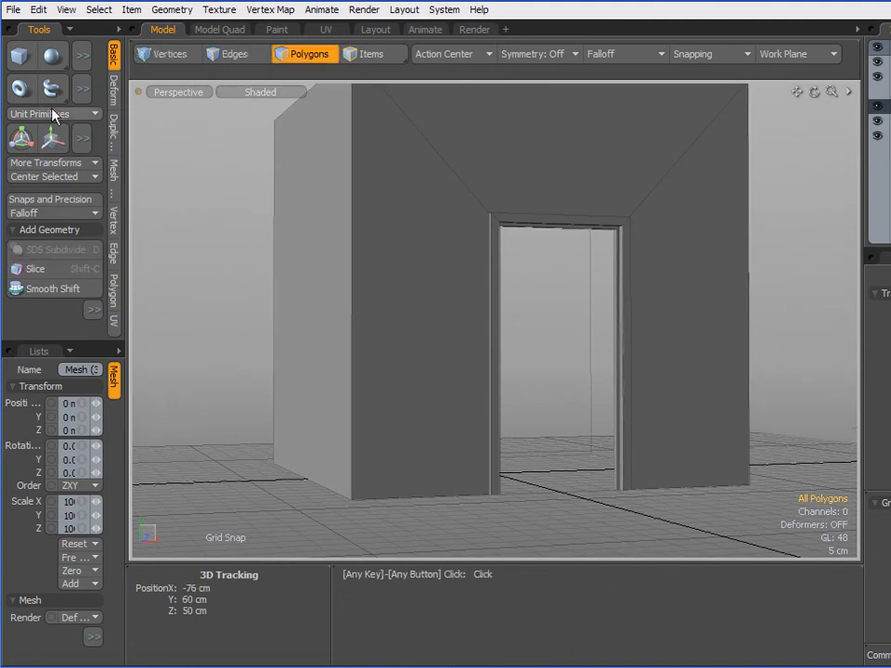
# - Draw a small cube in the new mesh item beside the room, and toggle Snap Enable
pyautogui.click(22, 55)
pyautogui.keyDown('ctrl'); pyautogui.moveTo(211, 258); pyautogui.dragTo(245, 260); pyautogui.keyUp('ctrl')
pyautogui.press('space')
pyautogui.click(691, 54)
pyautogui.click(682, 130)
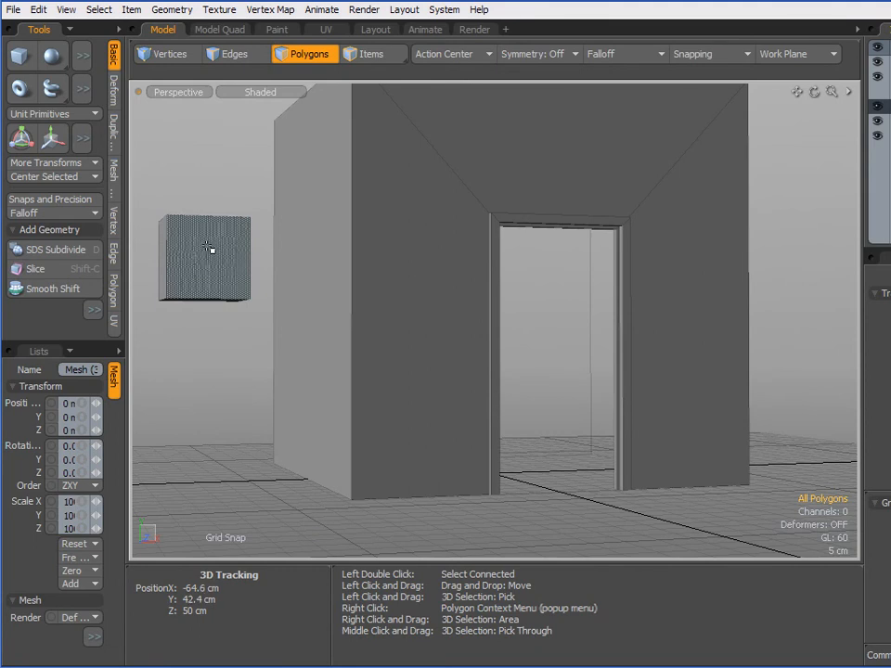
# - Set the small cube item's center to the bottom of its bounding box
pyautogui.click(383, 56)
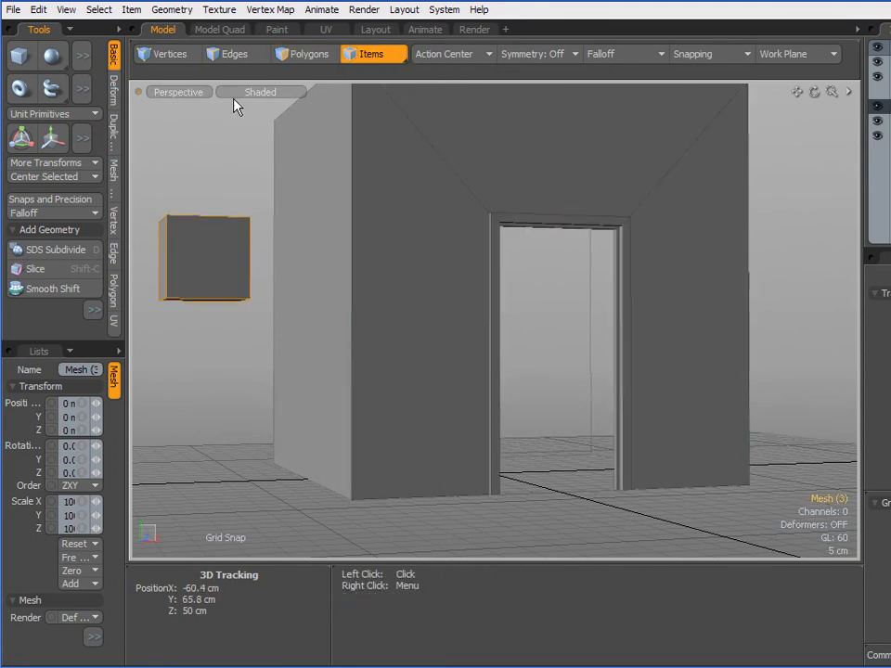
pyautogui.click(38, 11)
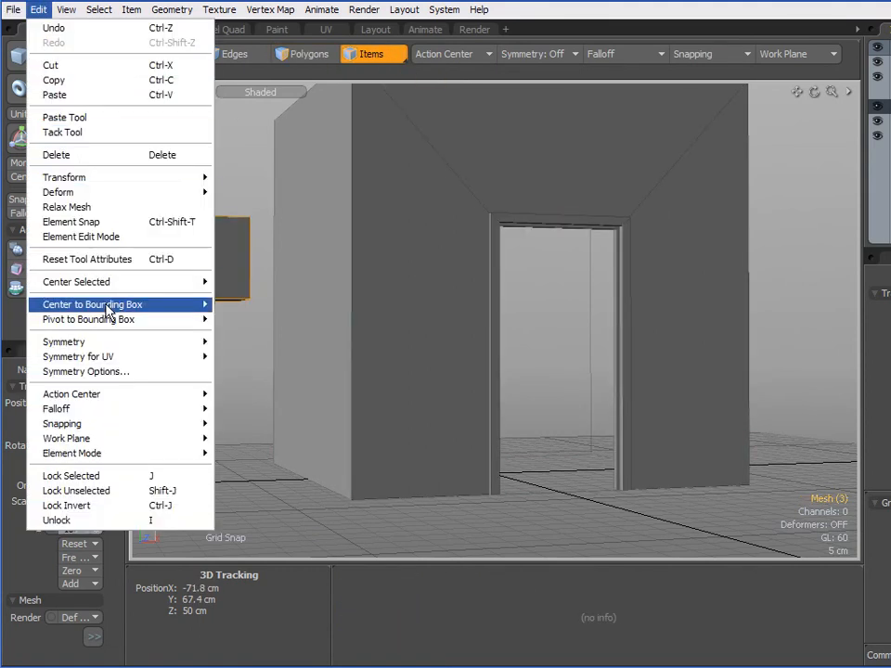
pyautogui.moveTo(140, 305)
pyautogui.click(241, 335)
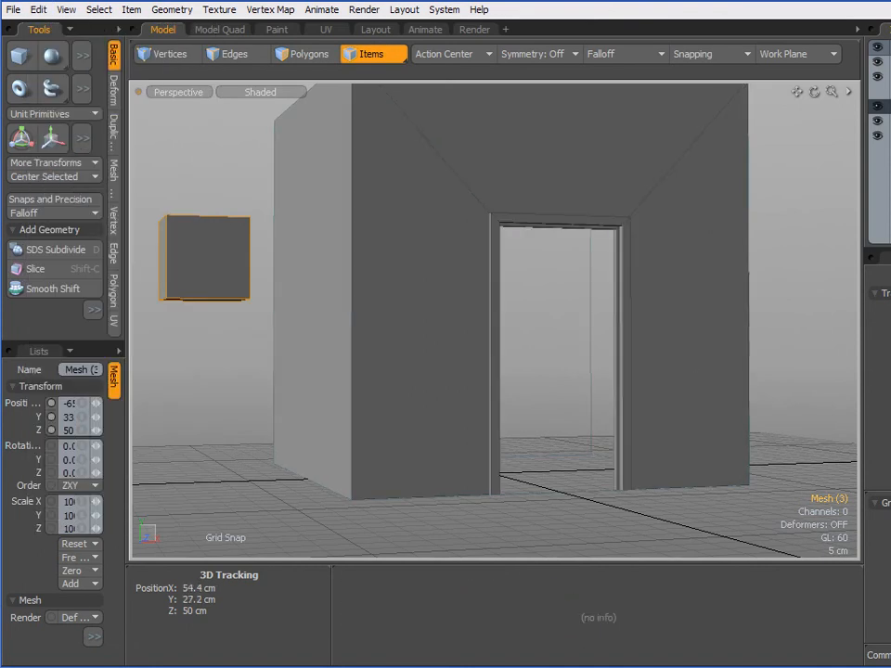
# - Place the small cube item in the doorway at X 0, Y 0 and Z 40 cm
pyautogui.press('w')
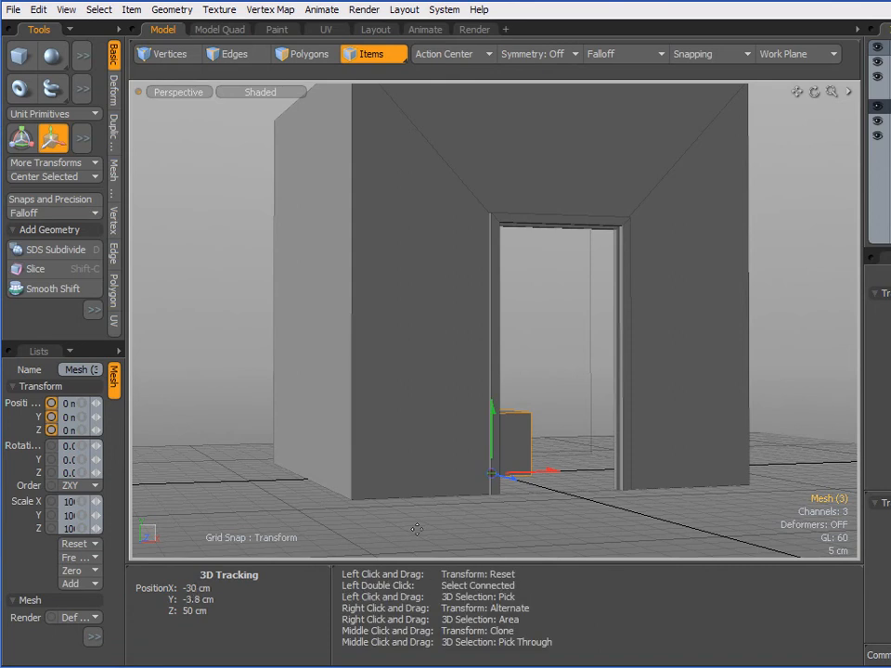
pyautogui.keyDown('alt'); pyautogui.moveTo(360, 477); pyautogui.dragTo(655, 550); pyautogui.keyUp('alt')
pyautogui.keyDown('alt'); pyautogui.keyDown('shift'); pyautogui.moveTo(734, 478); pyautogui.dragTo(689, 344); pyautogui.keyUp('shift'); pyautogui.keyUp('alt')
pyautogui.scroll(3, 607, 363)
pyautogui.keyDown('alt'); pyautogui.moveTo(621, 362); pyautogui.dragTo(650, 472); pyautogui.keyUp('alt')
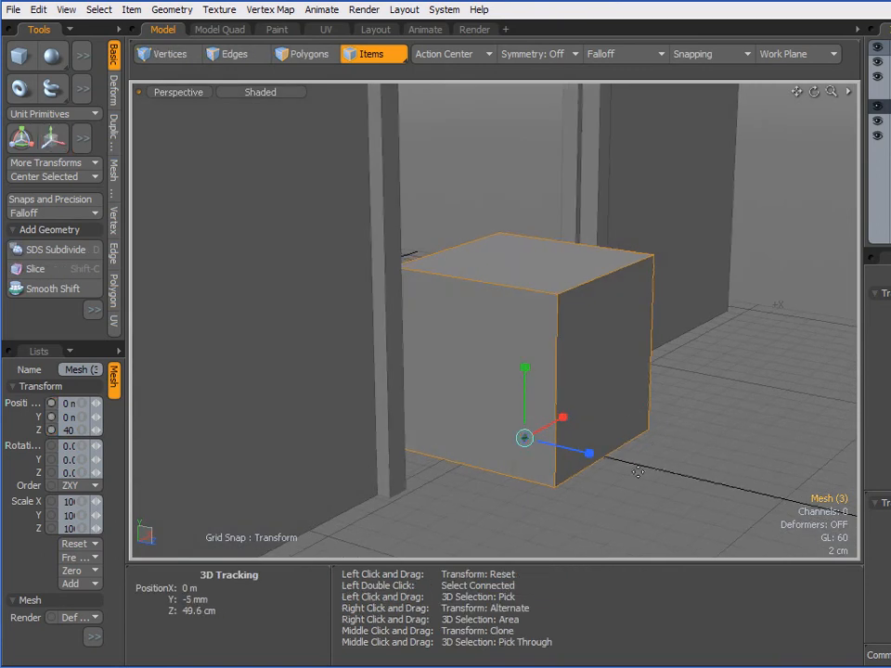
# - Scale the small cube's depth to about 39% and lower its top polygon to form a low slab
pyautogui.moveTo(588, 458); pyautogui.dragTo(548, 443)
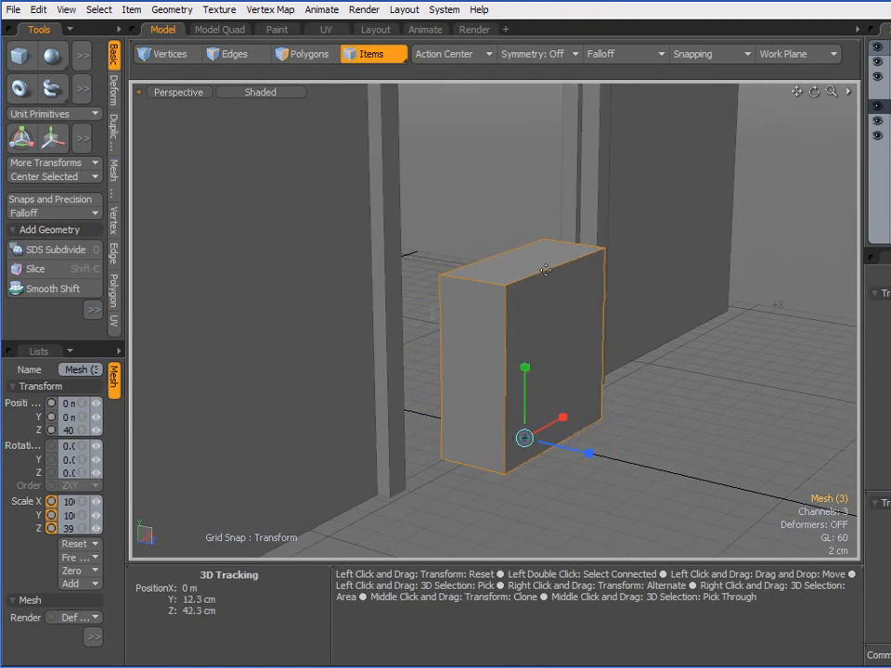
pyautogui.press('space')
pyautogui.click(327, 61)
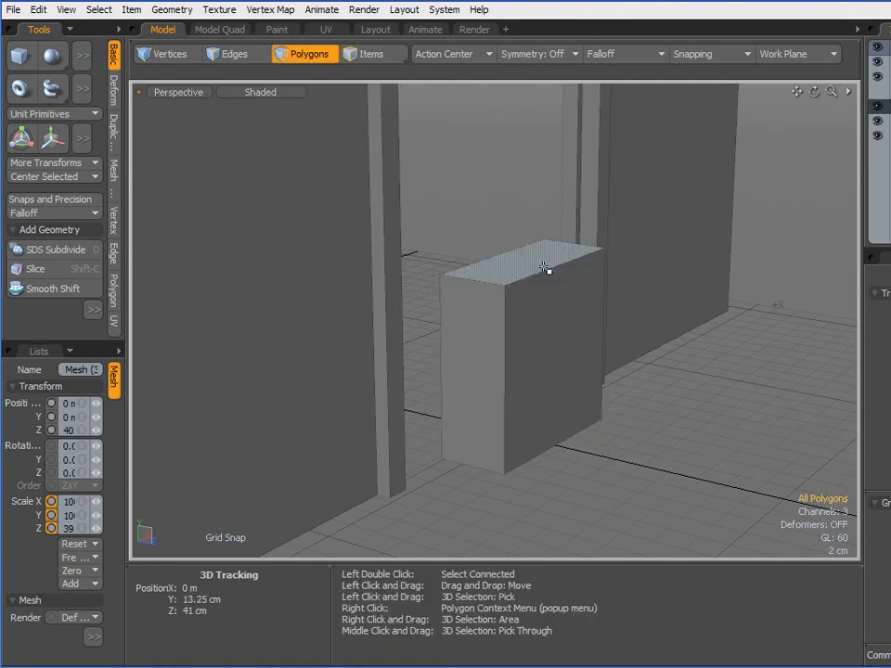
pyautogui.click(588, 248)
pyautogui.press('y')
pyautogui.moveTo(528, 203); pyautogui.dragTo(526, 363)
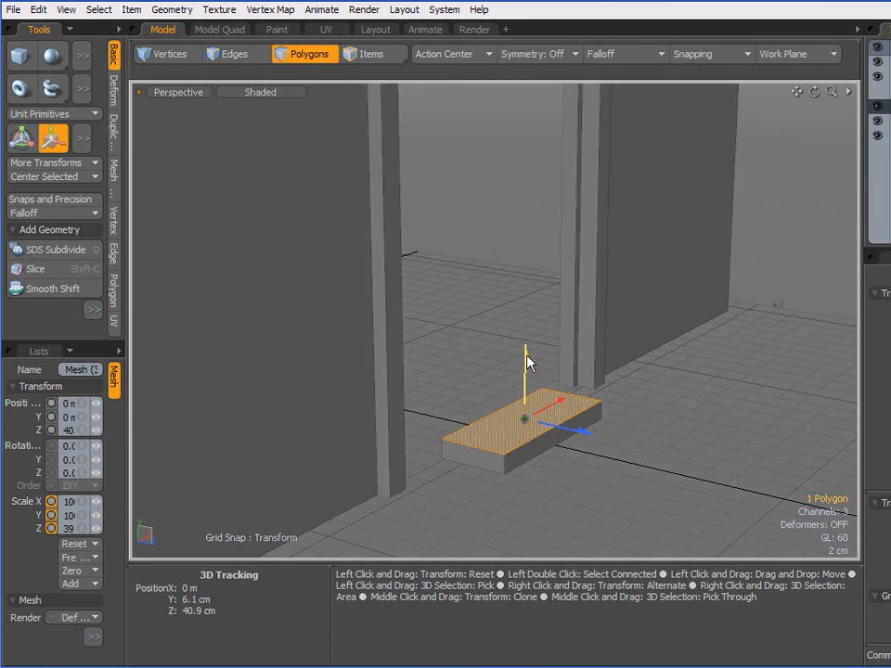
pyautogui.press('r')
pyautogui.press('space')
pyautogui.click(686, 455)
# - Stretch the slab sideways past both door frame posts and shift it back towards the room
pyautogui.press('w')
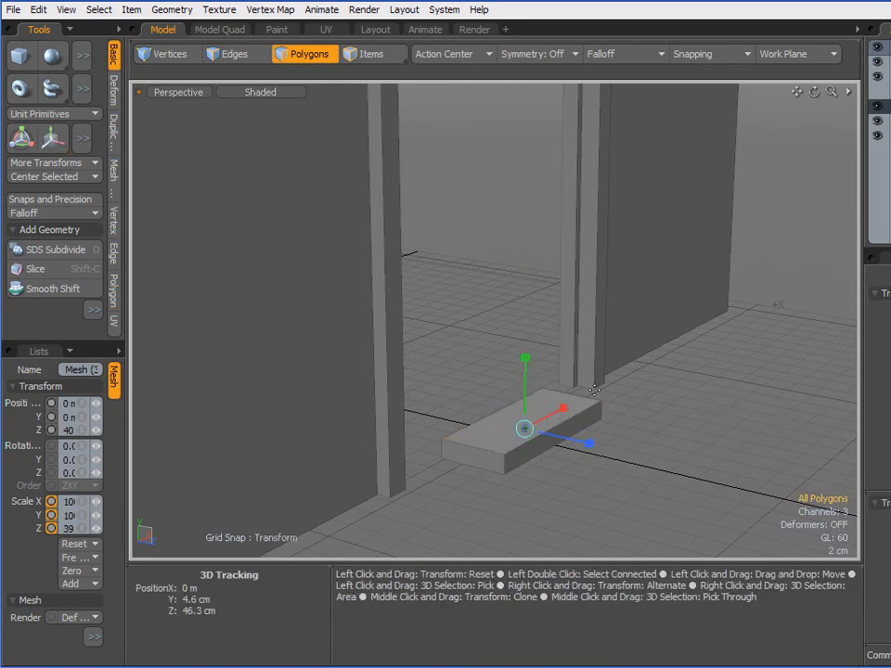
pyautogui.moveTo(563, 411); pyautogui.dragTo(607, 384)
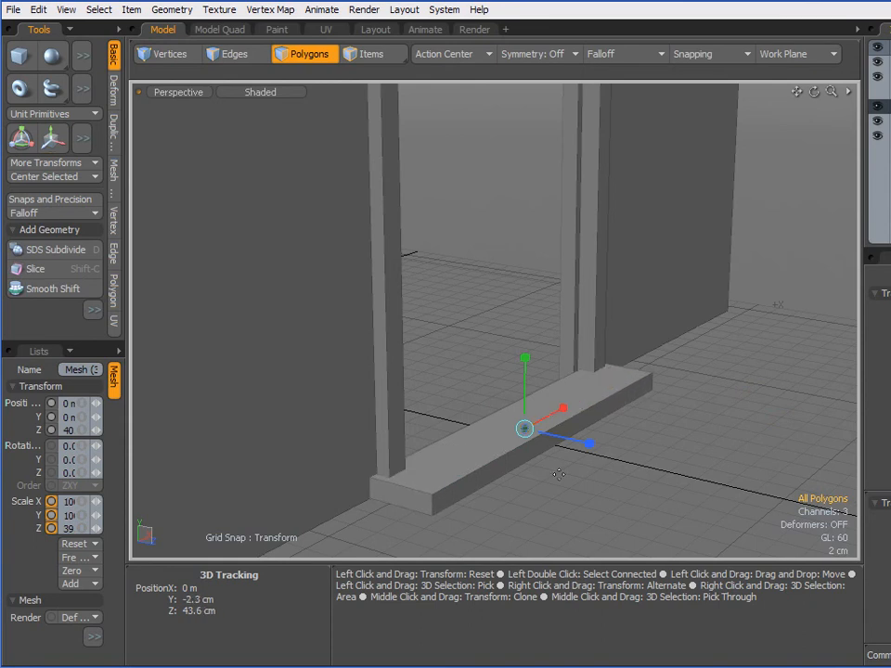
pyautogui.press('y')
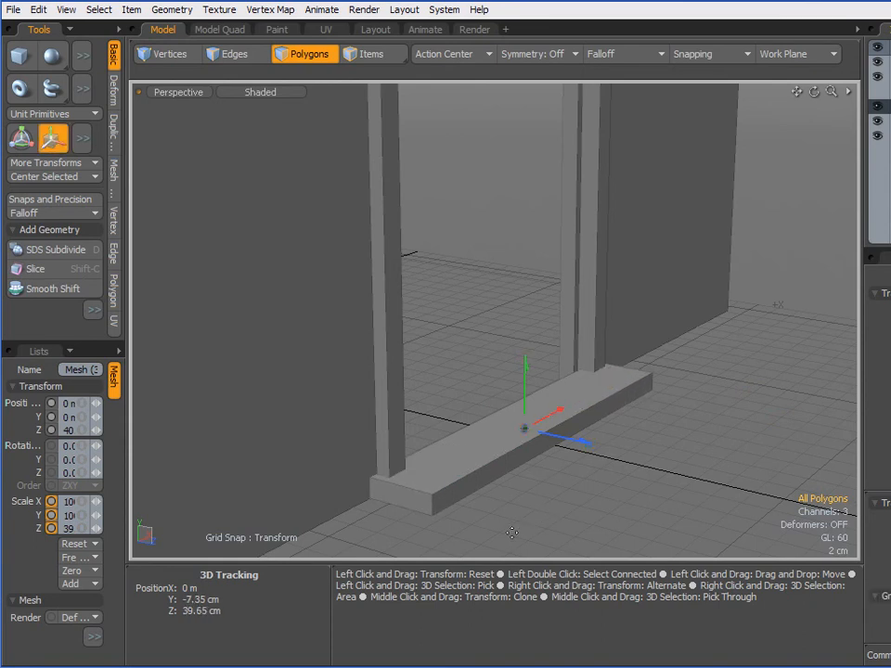
pyautogui.moveTo(581, 447); pyautogui.dragTo(559, 443)
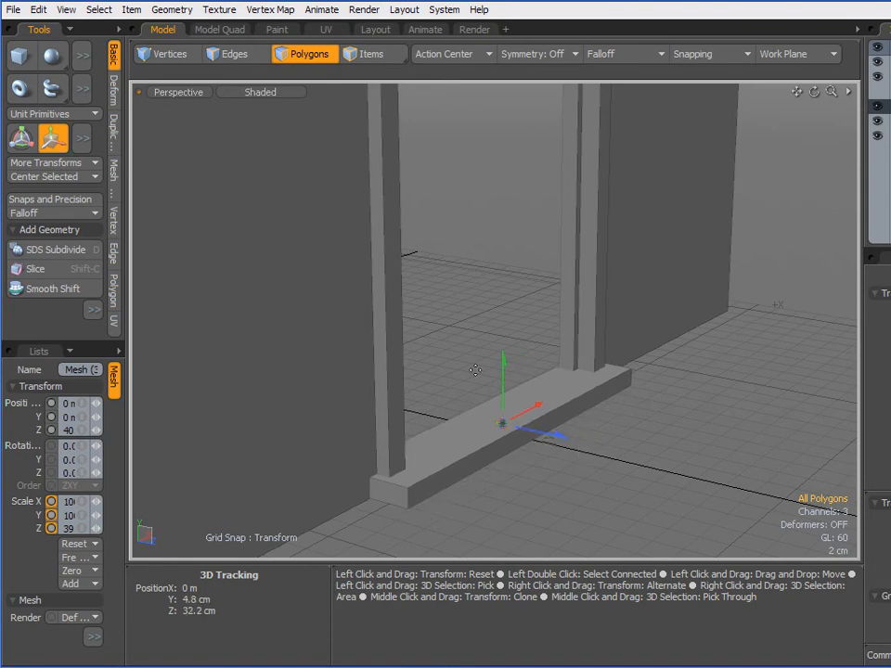
pyautogui.press('space')
pyautogui.press('space')
# - Lower the slab's upper front edge slightly so that its top slopes outwards
pyautogui.click(237, 56)
pyautogui.click(502, 427)
pyautogui.press('y')
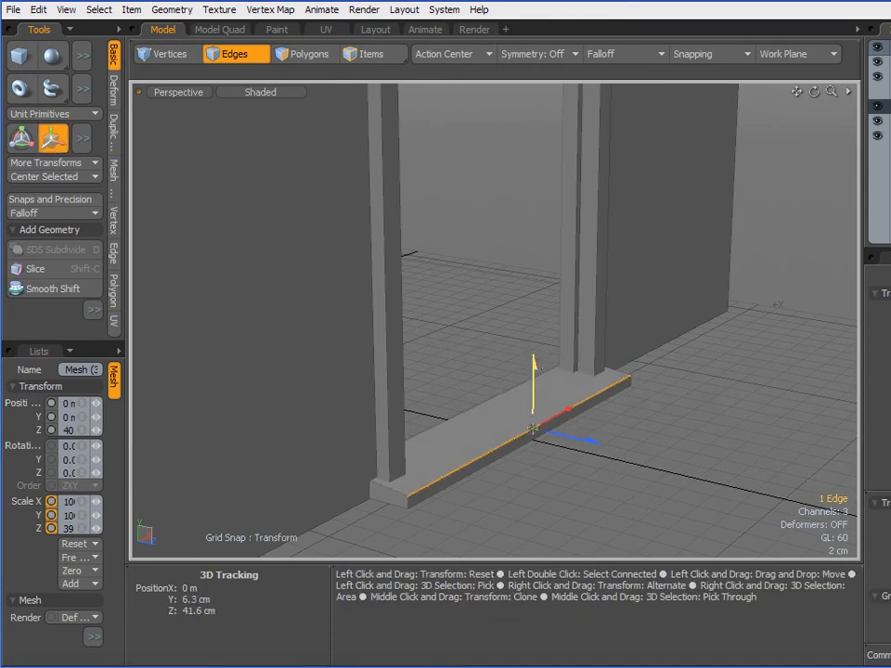
pyautogui.press('space')
pyautogui.click(756, 358)
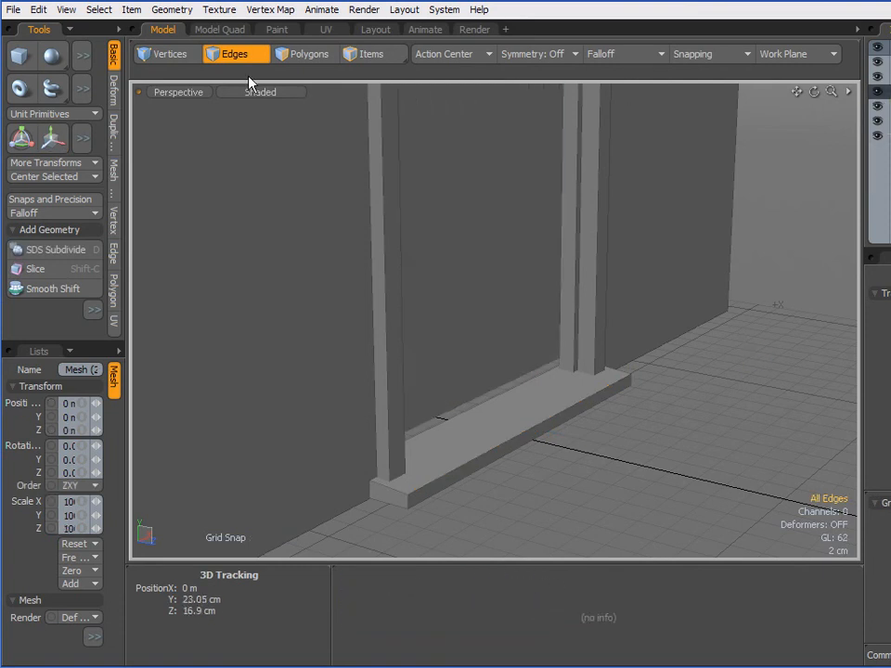
# - Lower the door panel's bottom edge to close the gap above the doorstep slab
pyautogui.keyDown('alt'); pyautogui.moveTo(558, 388); pyautogui.dragTo(409, 347); pyautogui.keyUp('alt')
pyautogui.click(449, 424)
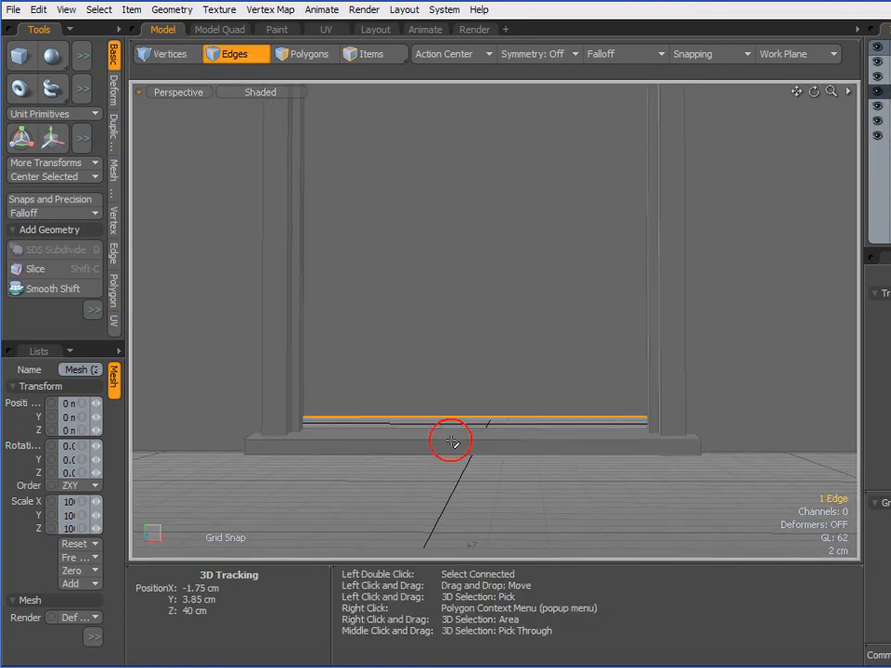
pyautogui.scroll(2, 458, 385)
pyautogui.press('w')
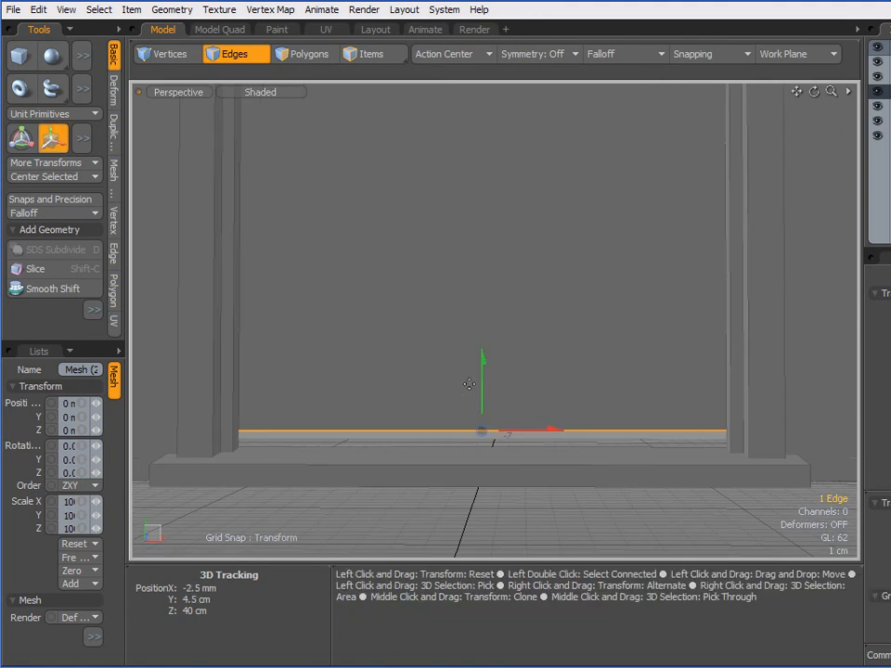
pyautogui.moveTo(484, 374); pyautogui.dragTo(484, 391)
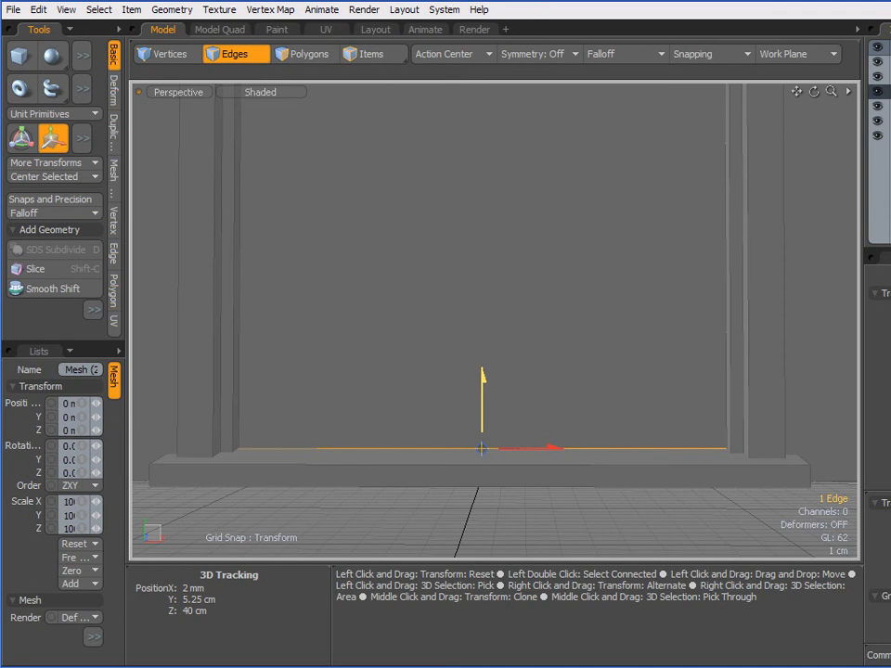
pyautogui.press('q')
pyautogui.click(491, 494)
pyautogui.scroll(-4, 496, 424)
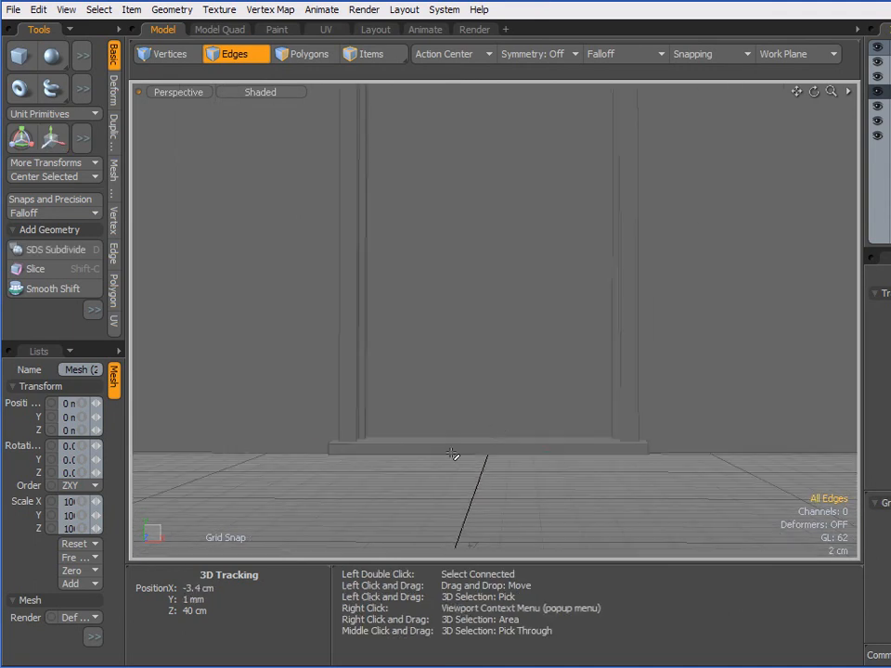
# - Scale the doorstep slab slightly wider along X so that it overhangs the door frame on both sides
pyautogui.scroll(-5, 529, 423)
pyautogui.keyDown('alt'); pyautogui.moveTo(532, 423); pyautogui.dragTo(568, 440); pyautogui.keyUp('alt')
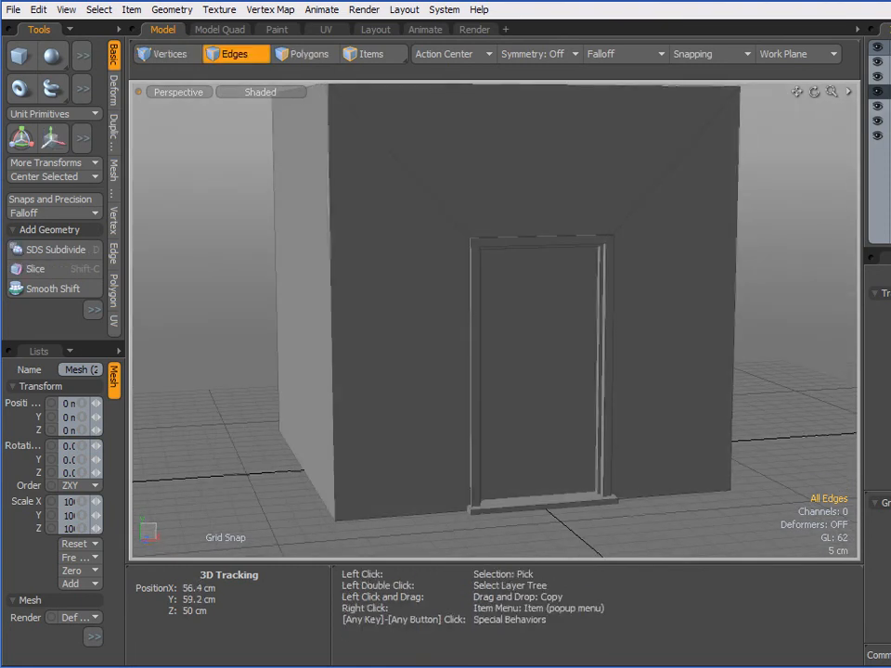
pyautogui.keyDown('alt'); pyautogui.moveTo(734, 353); pyautogui.dragTo(632, 391); pyautogui.keyUp('alt')
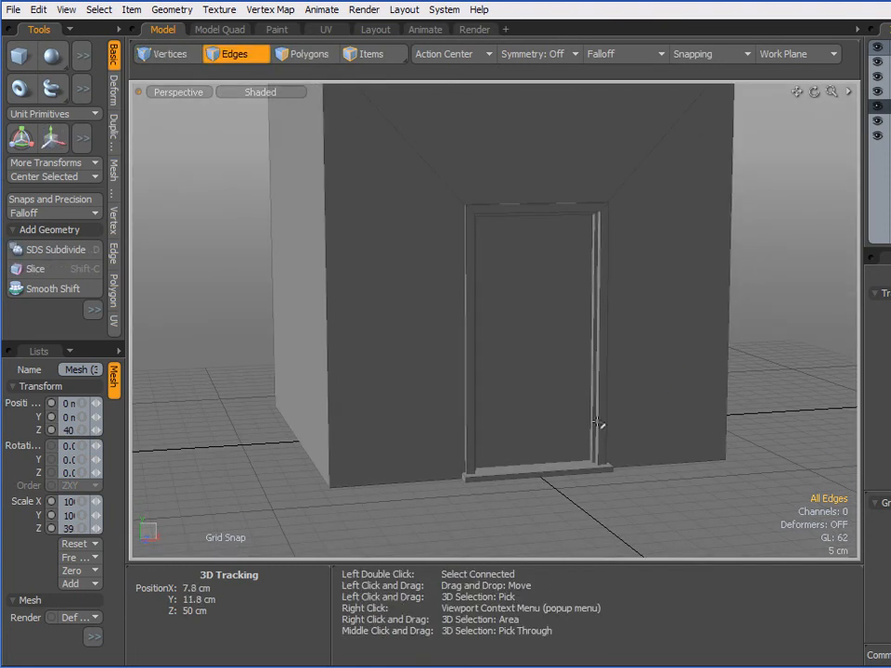
pyautogui.press('y')
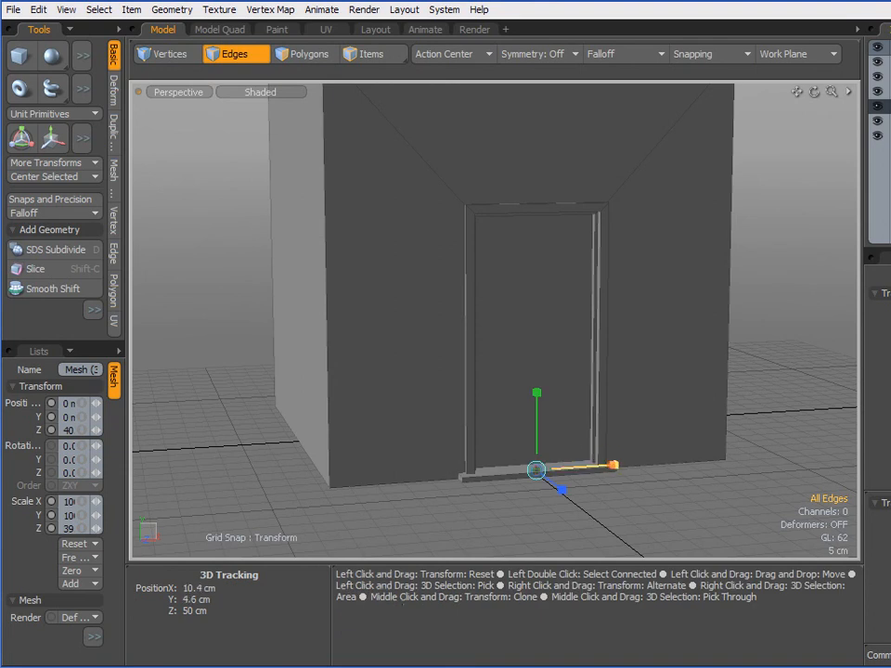
pyautogui.press('q')
pyautogui.click(725, 462)
pyautogui.keyDown('alt'); pyautogui.moveTo(583, 501); pyautogui.dragTo(545, 506); pyautogui.keyUp('alt')
pyautogui.scroll(2, 521, 357)
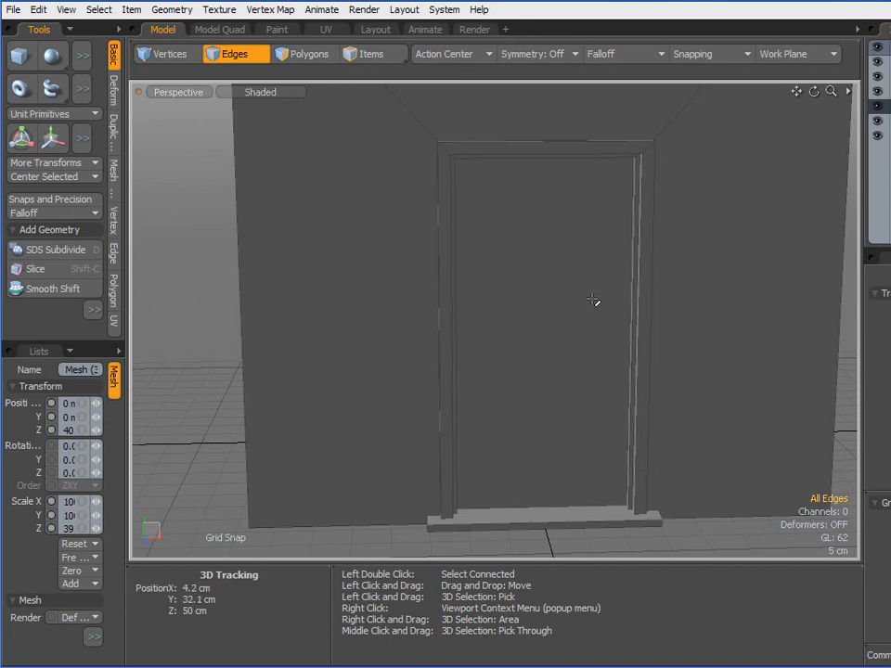
pyautogui.keyDown('alt'); pyautogui.moveTo(499, 340); pyautogui.dragTo(526, 309); pyautogui.keyUp('alt')
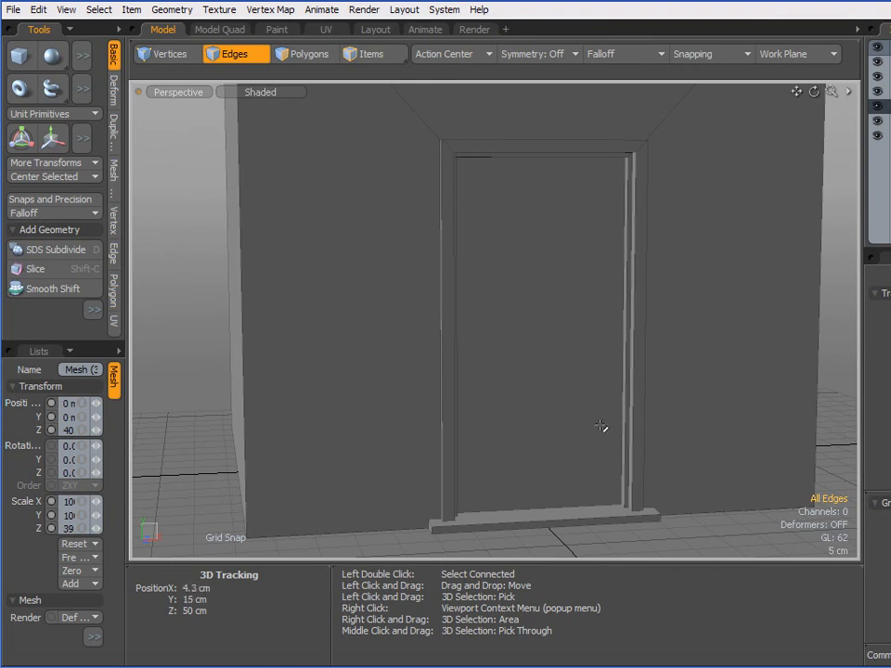
pyautogui.keyDown('alt'); pyautogui.moveTo(521, 405); pyautogui.dragTo(545, 411); pyautogui.keyUp('alt')
pyautogui.press('2')
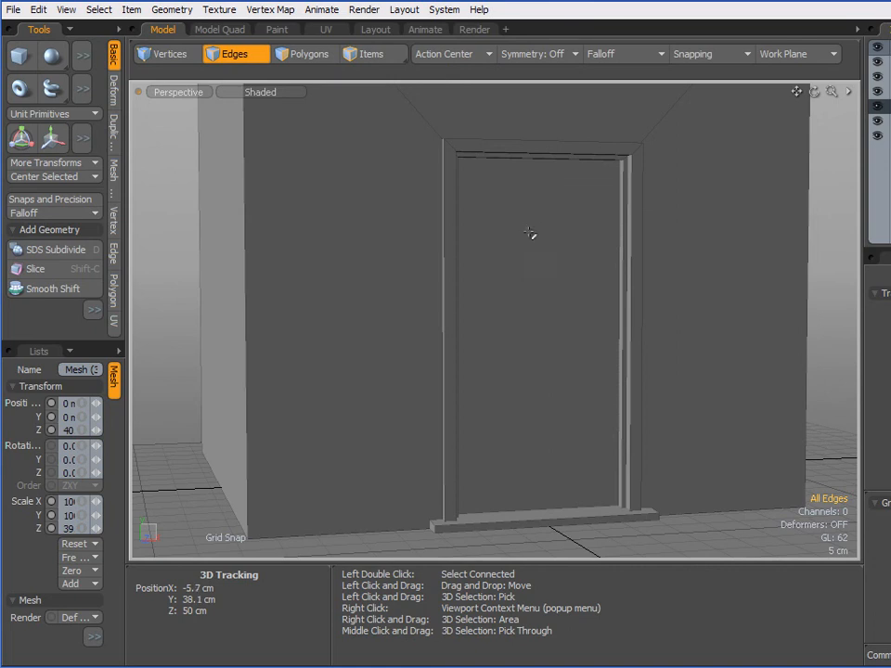
pyautogui.keyDown('alt'); pyautogui.moveTo(448, 400); pyautogui.dragTo(470, 454); pyautogui.keyUp('alt')
pyautogui.moveTo(567, 478)
pyautogui.keyDown('alt'); pyautogui.mouseDown()
pyautogui.moveTo(560, 442)
pyautogui.moveTo(562, 452)
pyautogui.moveTo(368, 428)
pyautogui.moveTo(571, 455)
pyautogui.mouseUp(); pyautogui.keyUp('alt')
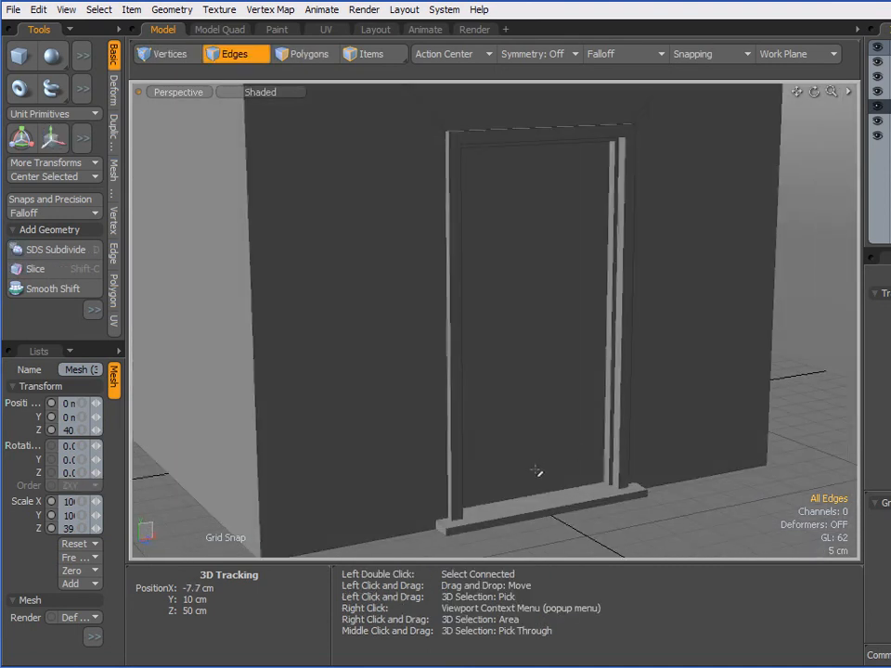